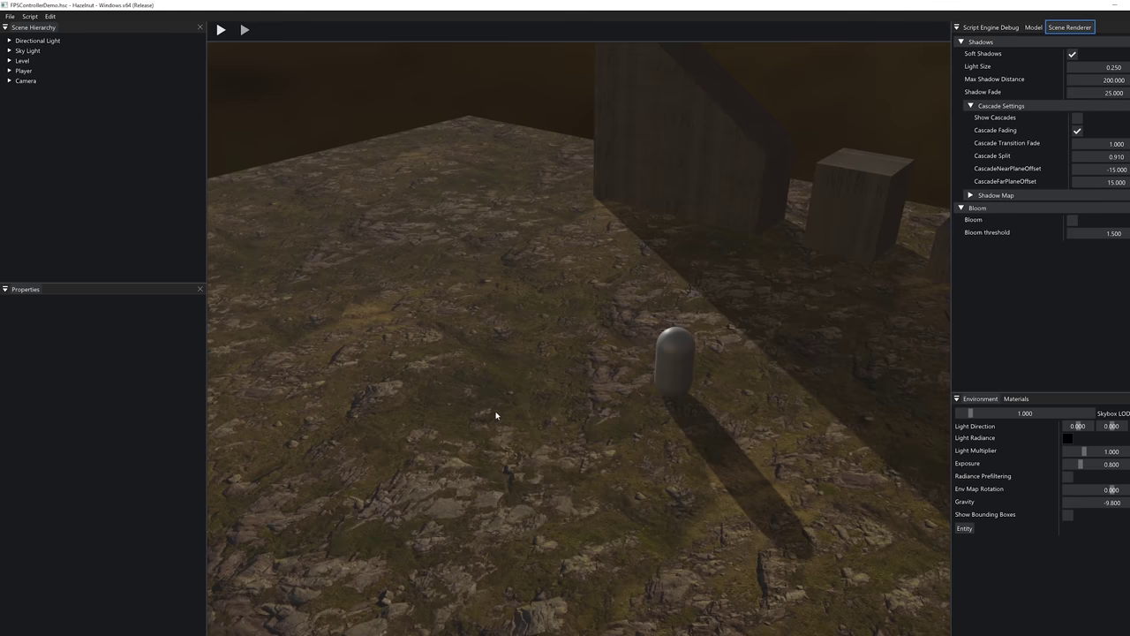
Select the Level and then the Player capsule to examine each entity's collider wireframe and components.
left_click_drag(497, 414, 701, 426, "alt")
scroll(535, 379, "down", 3)
left_click(533, 448)
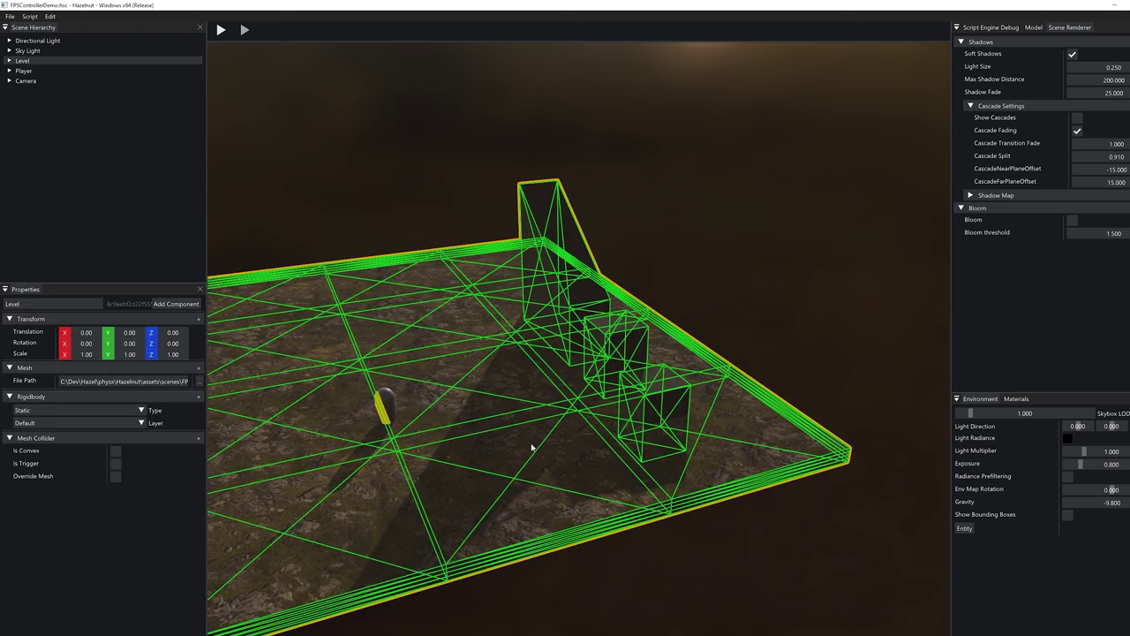
left_click(389, 410)
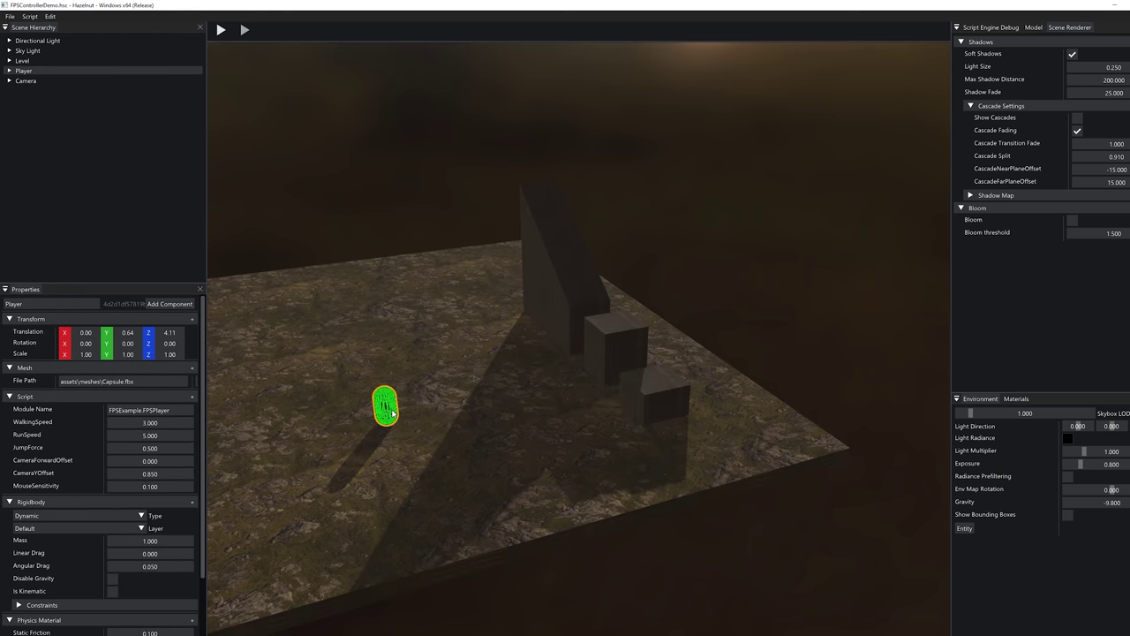
middle_click_drag(395, 462, 665, 350, "alt")
right_click_drag(666, 350, 565, 494, "alt")
middle_click_drag(565, 494, 610, 345, "alt")
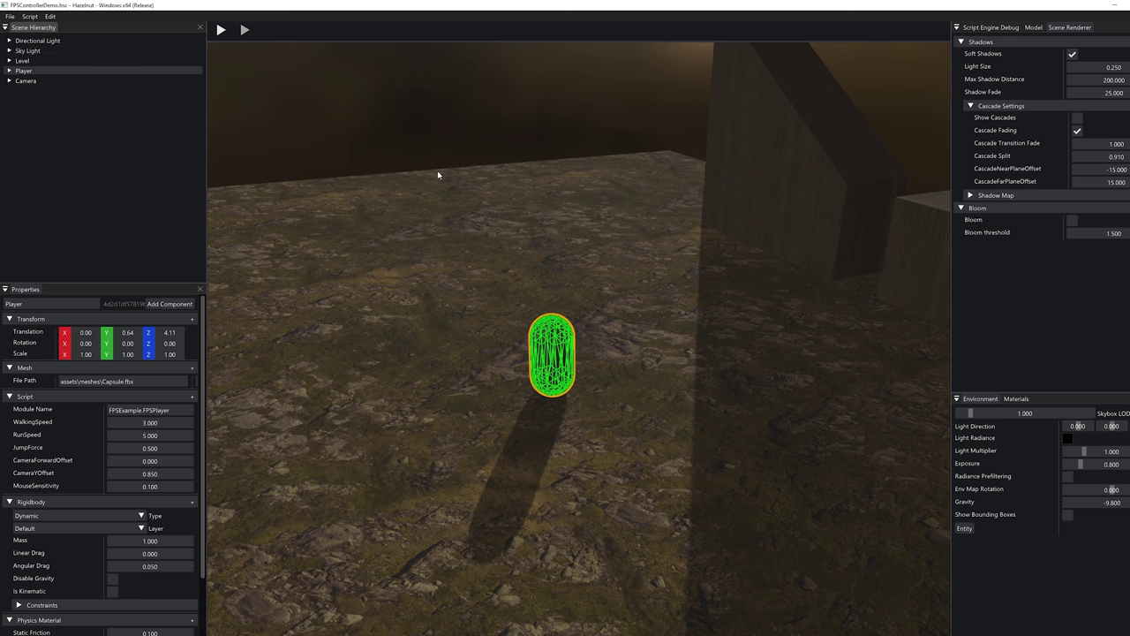
left_click(468, 140)
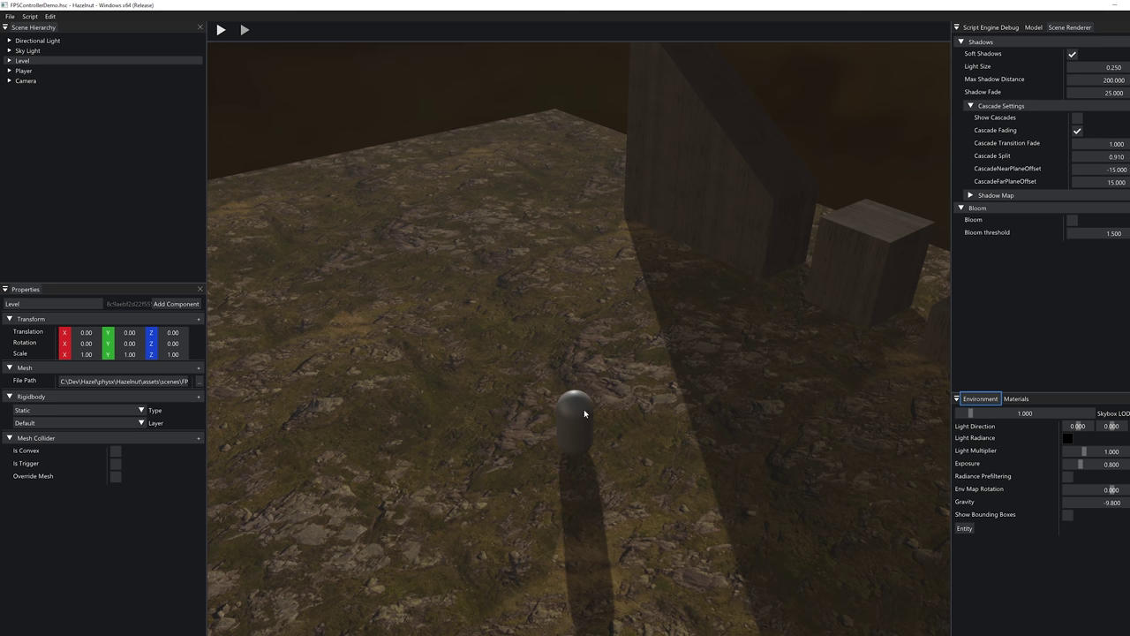
left_click(431, 384)
left_click_drag(661, 428, 481, 386, "alt")
left_click(564, 226)
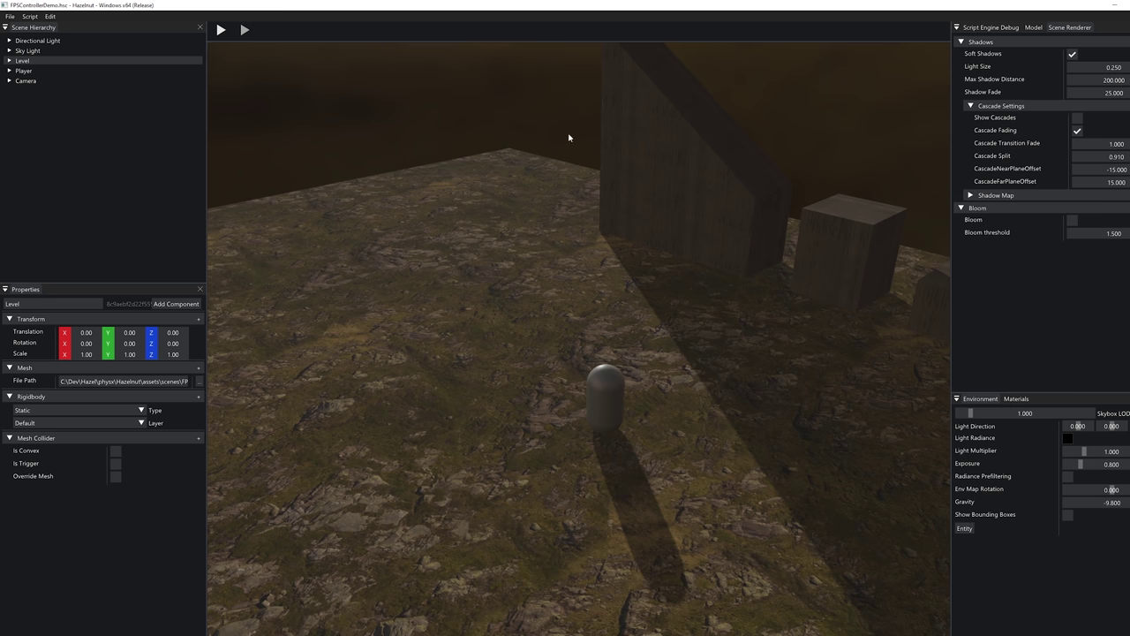
left_click_drag(613, 530, 727, 229, "alt")
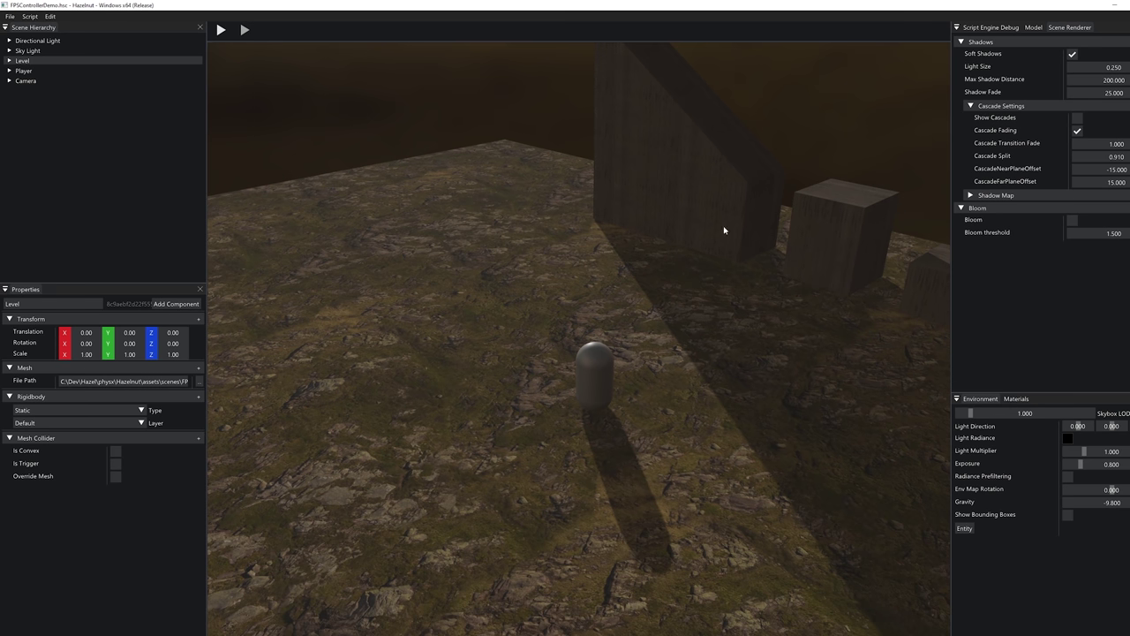
Select the Level and examine its mesh collider wireframe over the ground, ramp and boxes from several distances and angles.
left_click(597, 406)
left_click(472, 327)
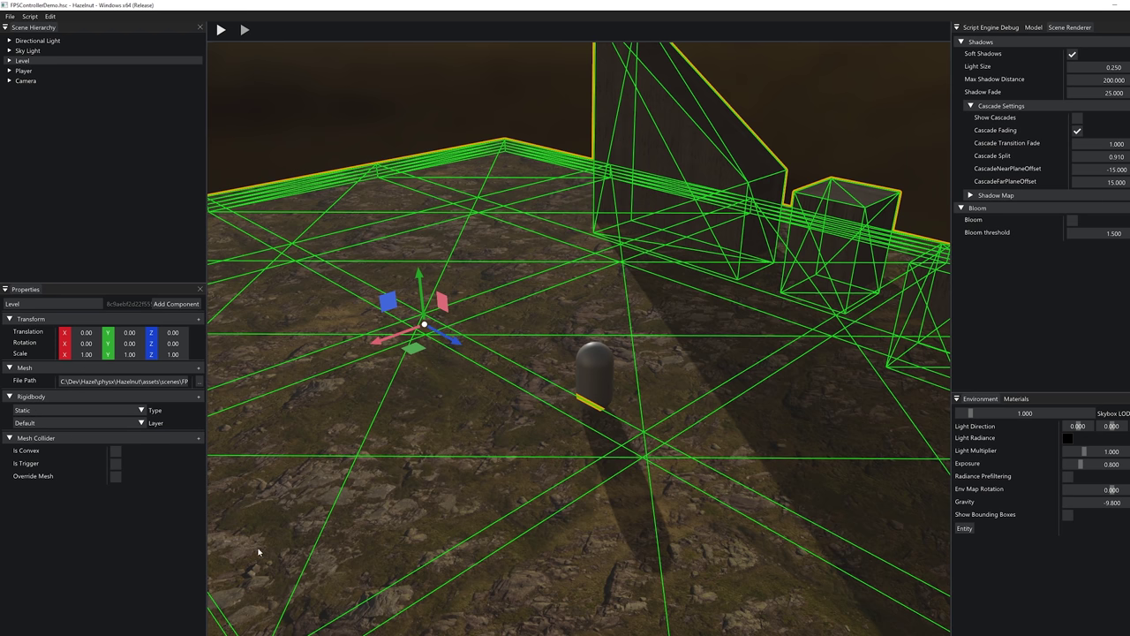
scroll(485, 425, "down", 4)
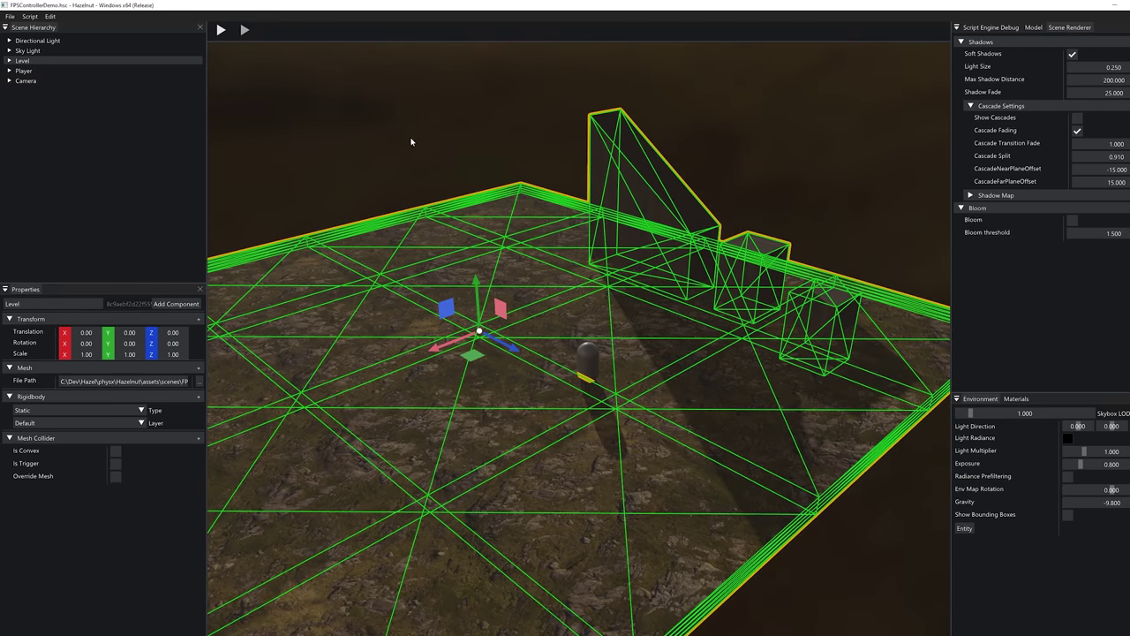
scroll(648, 468, "down", 5)
left_click_drag(366, 424, 674, 436, "alt")
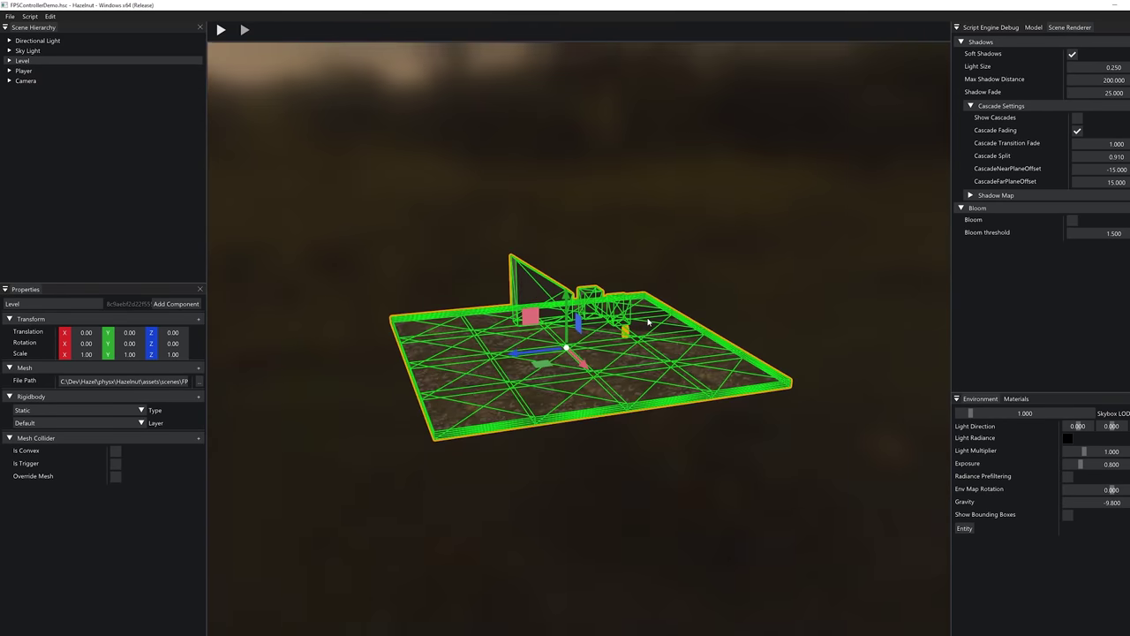
scroll(673, 436, "up", 6)
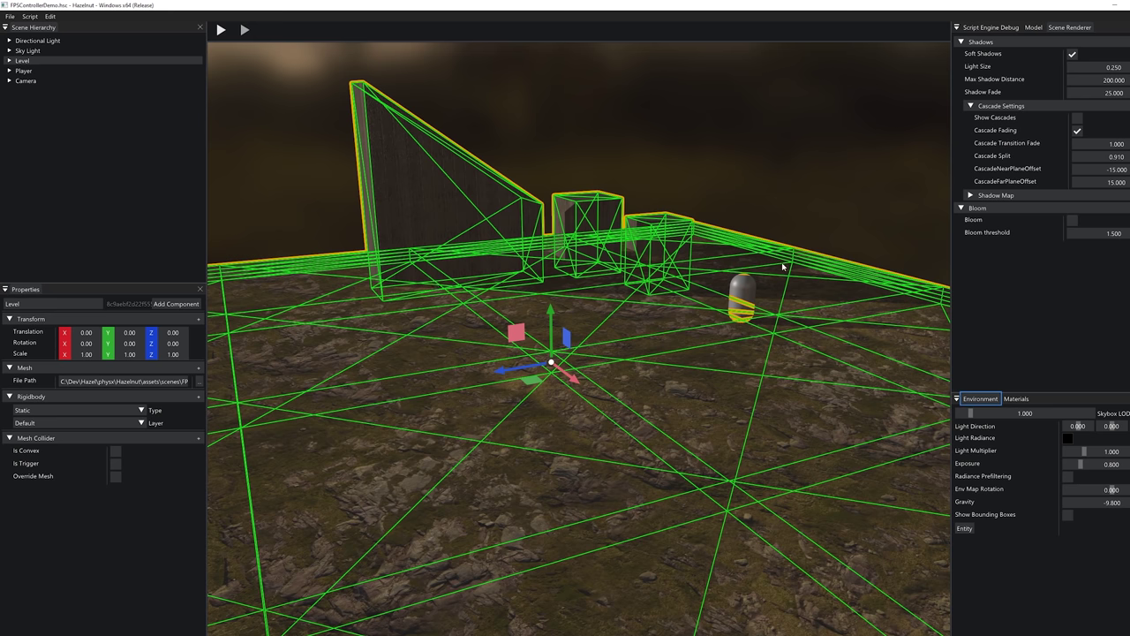
left_click_drag(702, 395, 608, 497, "alt")
scroll(652, 426, "down", 5)
left_click_drag(653, 425, 683, 383, "alt")
right_click_drag(684, 382, 426, 527, "alt")
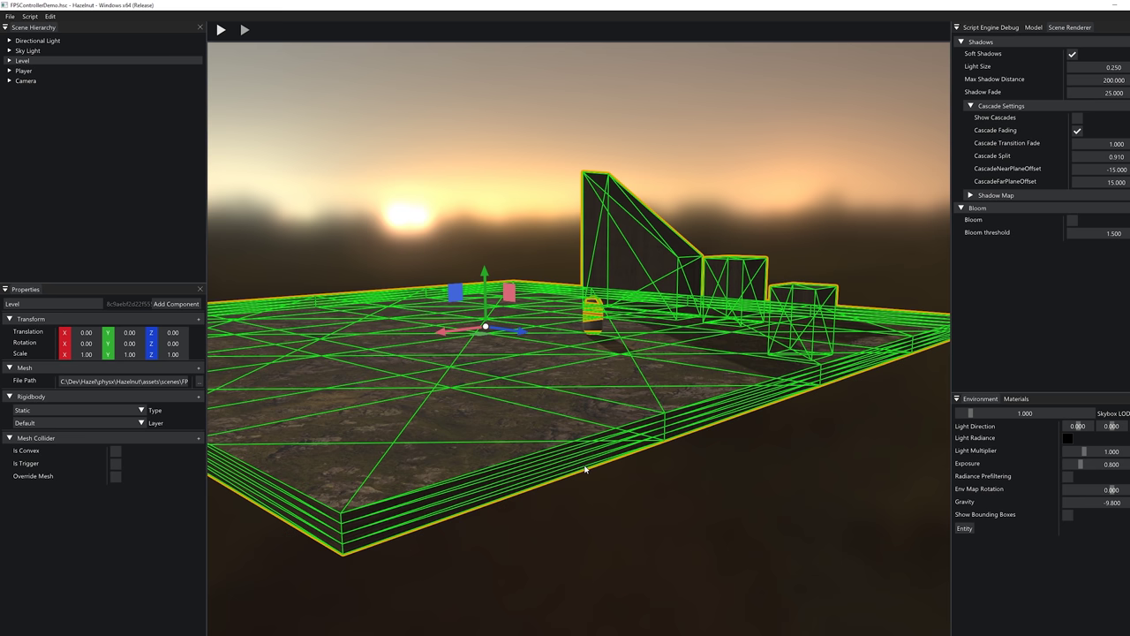
left_click_drag(611, 499, 450, 396, "alt")
middle_click_drag(449, 397, 580, 328, "alt")
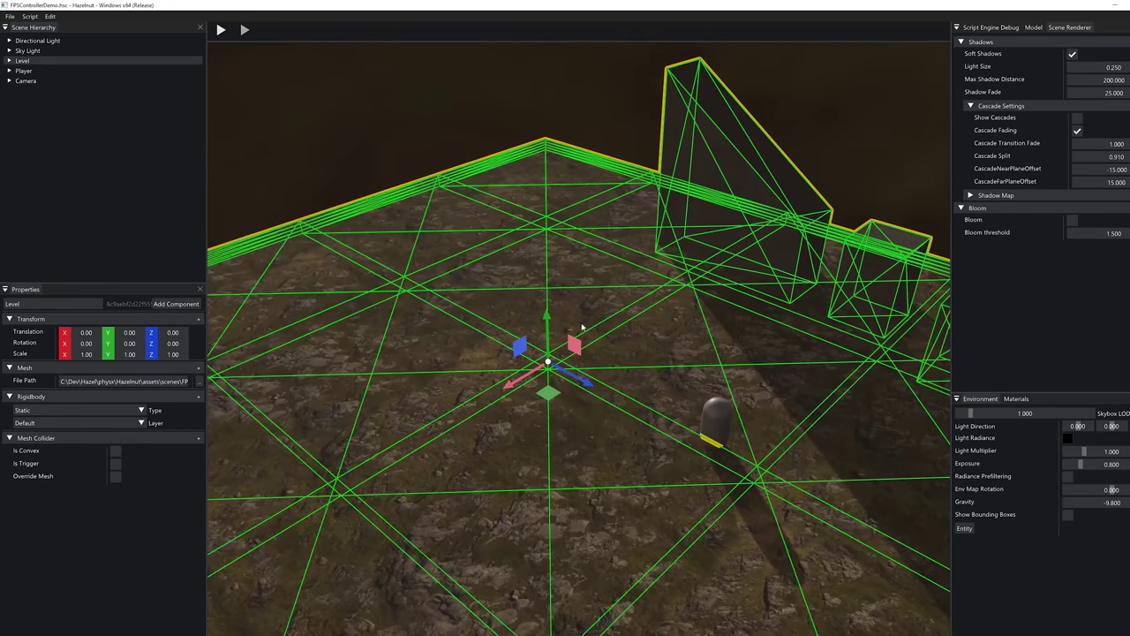
left_click_drag(580, 327, 547, 360, "alt")
key("alt")
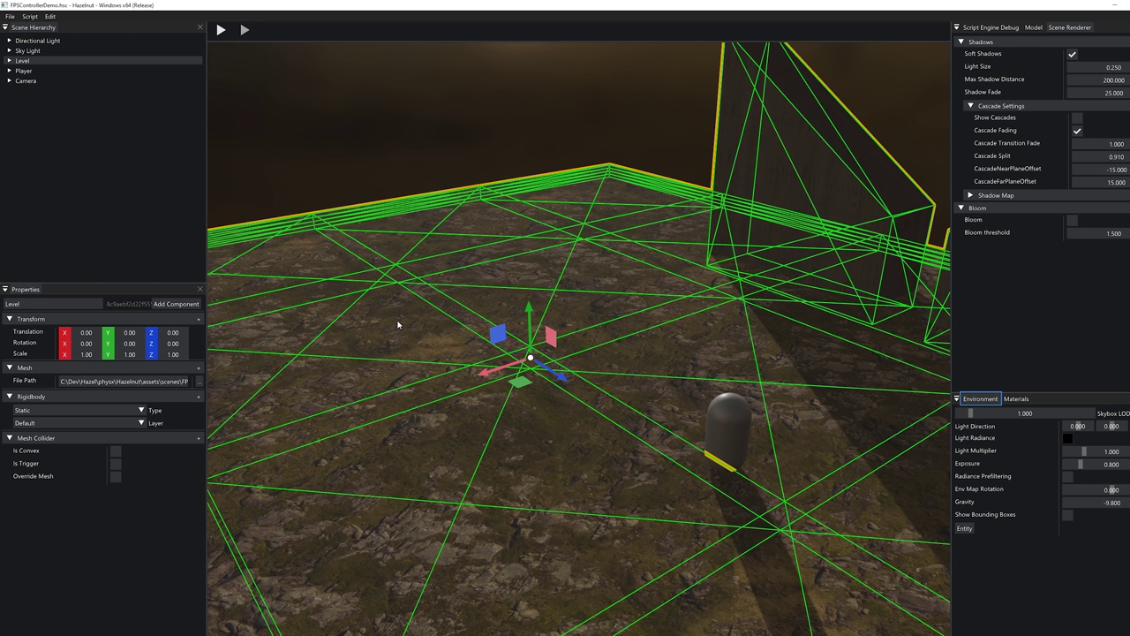
Enable Override Mesh on the Level's Mesh Collider to view its file path, disable it again, and reselect the Level.
left_click(115, 476)
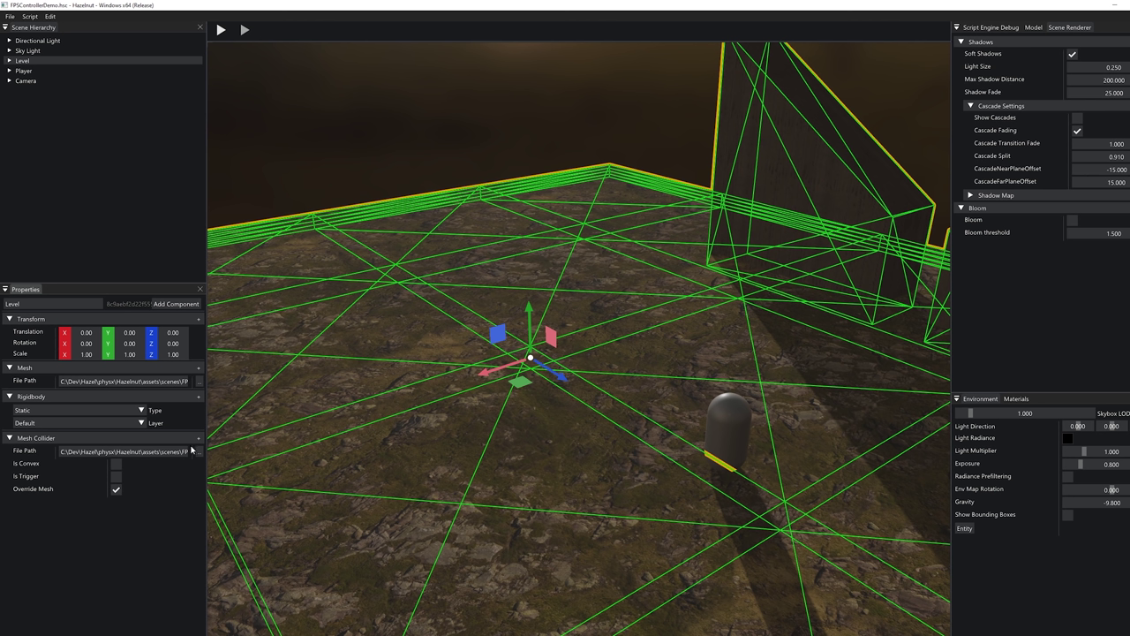
left_click(116, 489)
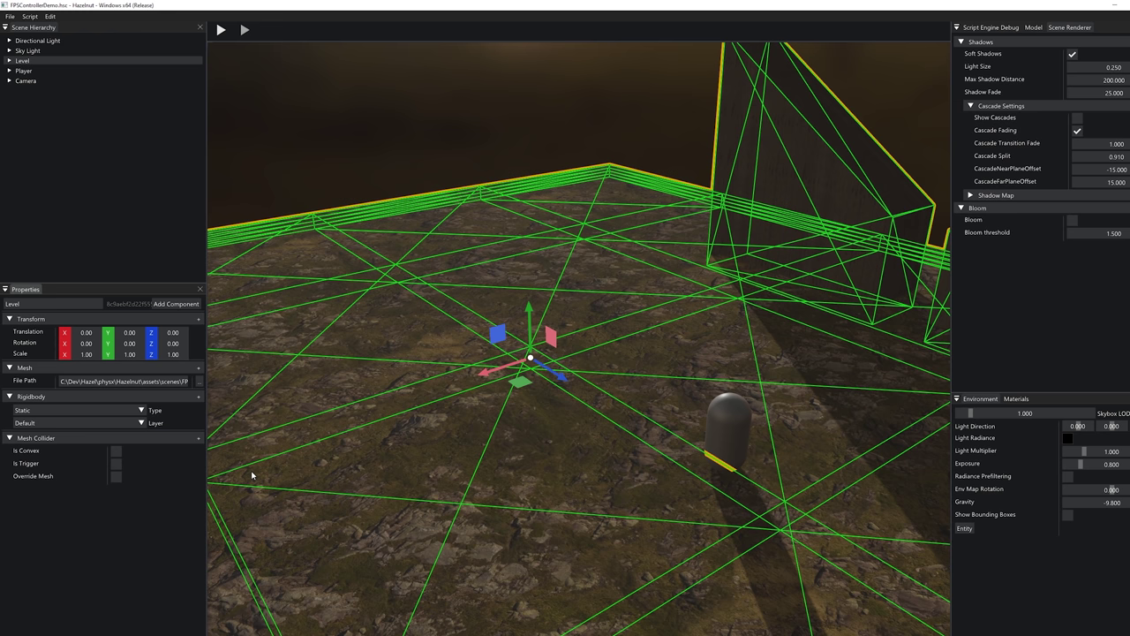
left_click(299, 165)
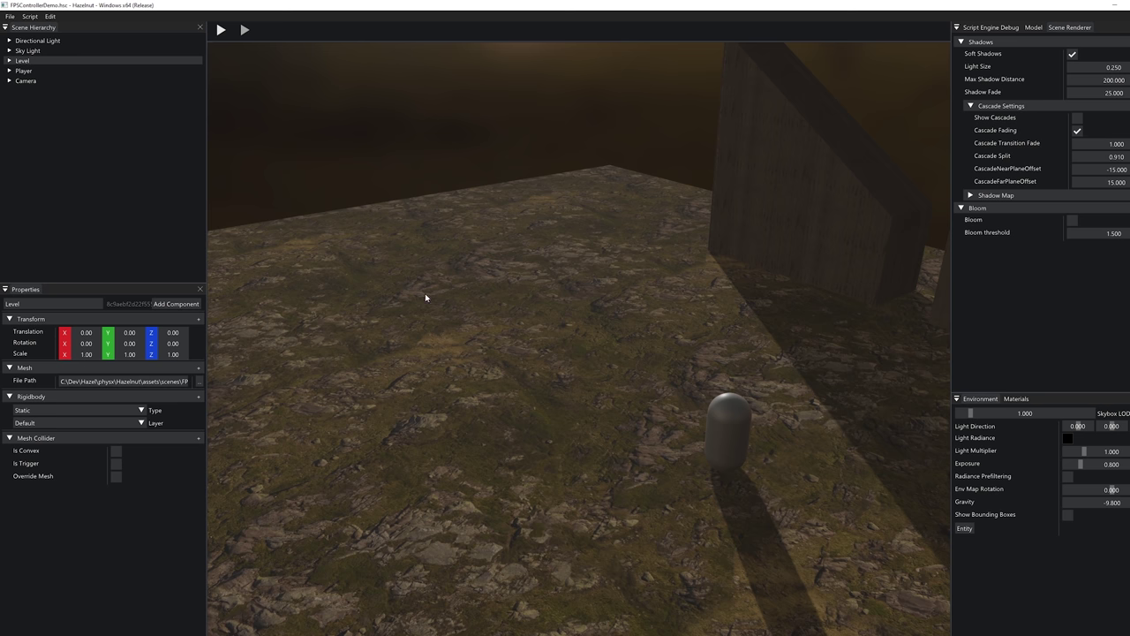
left_click(479, 319)
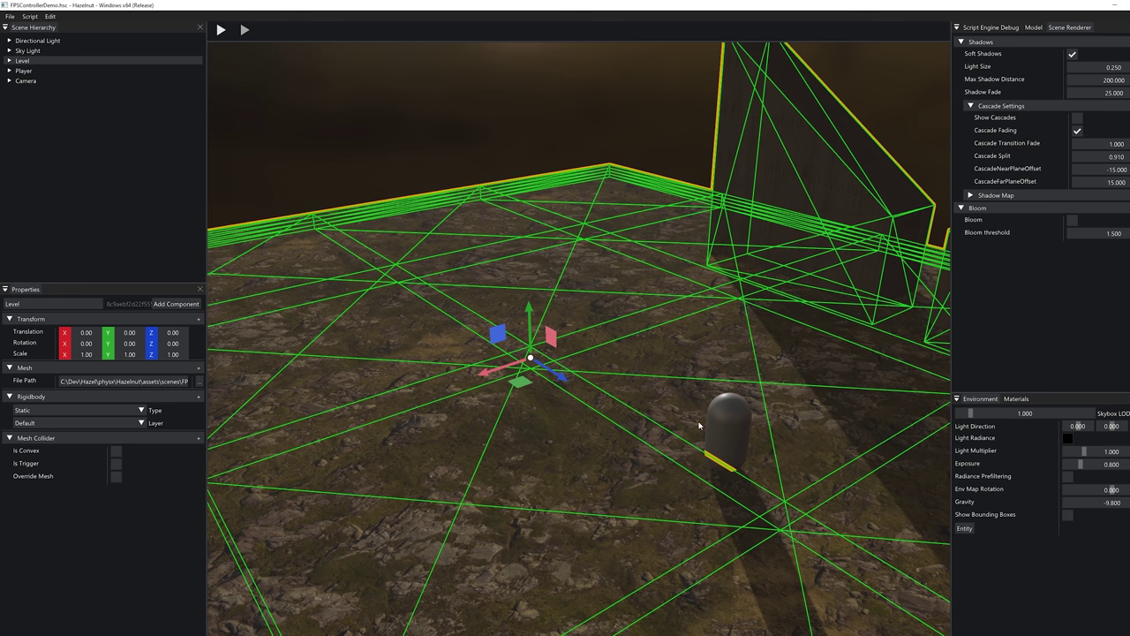
Select the Player capsule and review its Script, Rigidbody, Constraints, Physics Material and Mesh Collider settings.
left_click(719, 429)
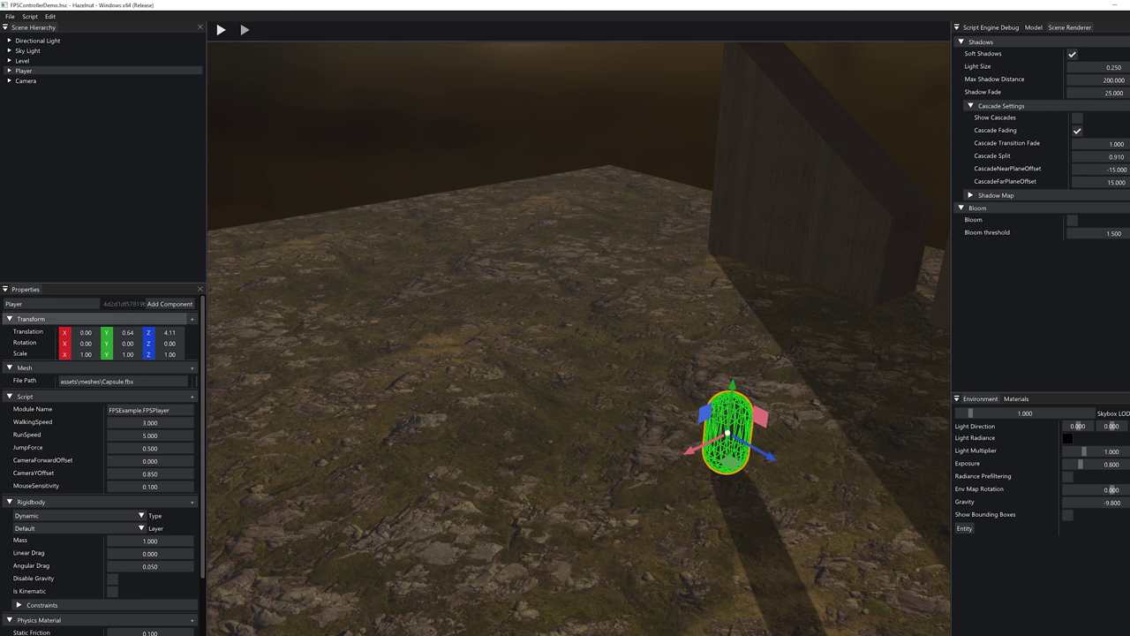
left_click_drag(203, 370, 202, 429)
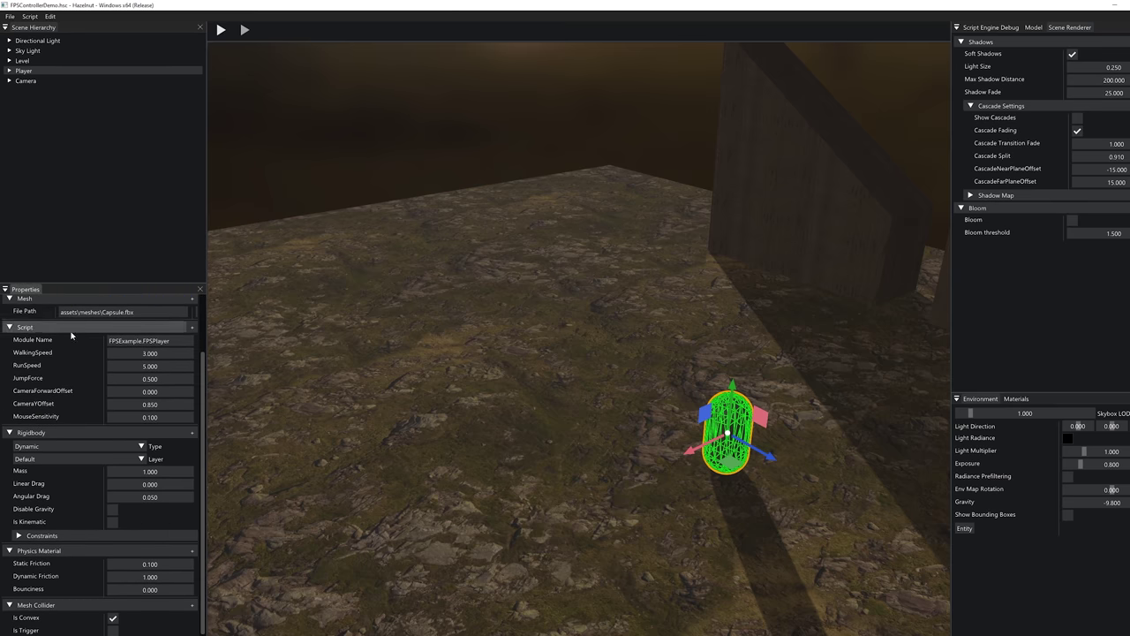
left_click_drag(203, 359, 204, 429)
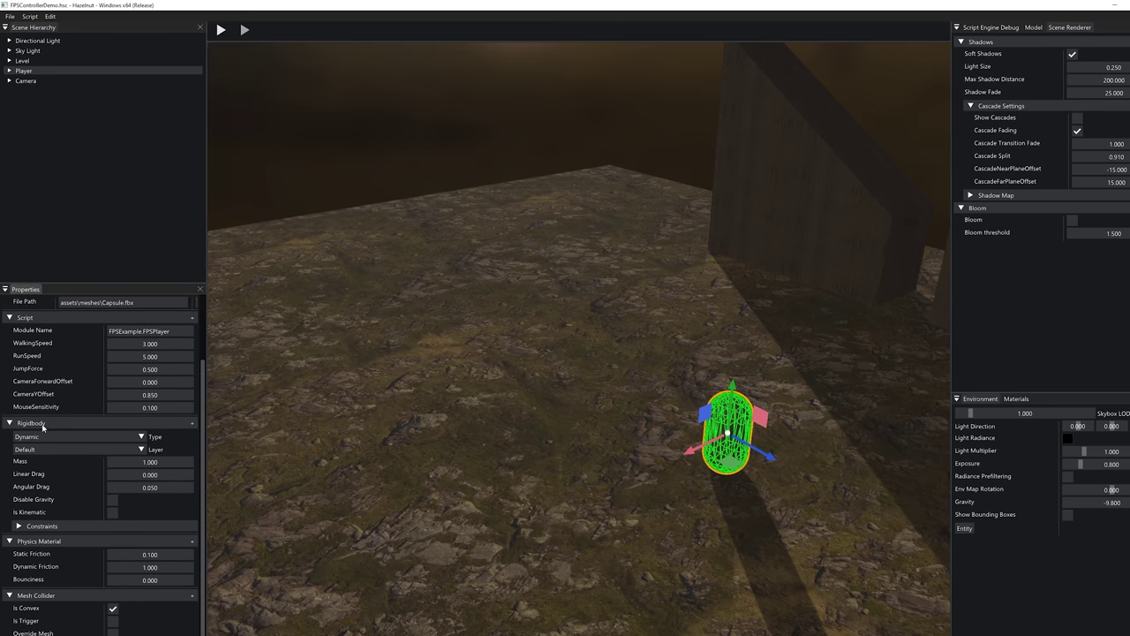
left_click(88, 530)
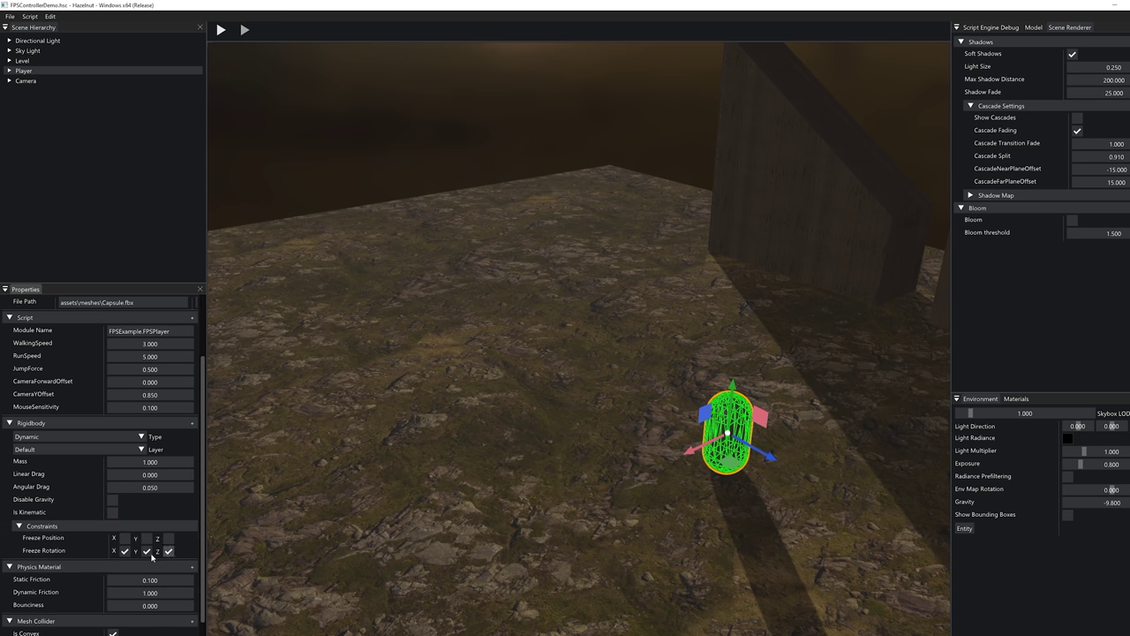
left_click(58, 526)
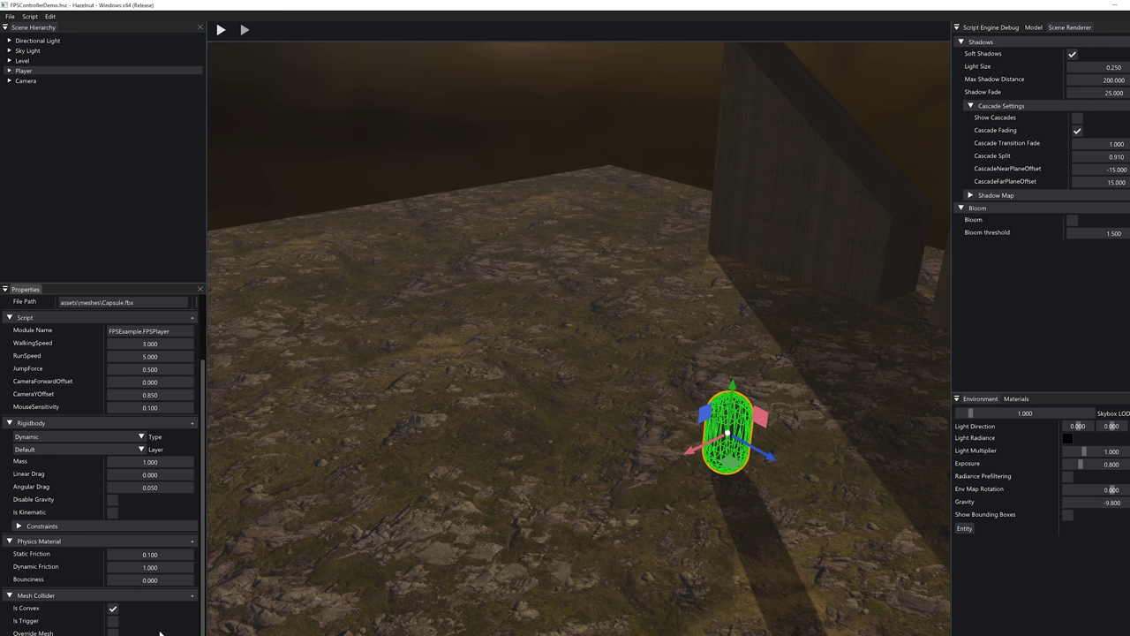
left_click_drag(625, 492, 543, 540, "alt")
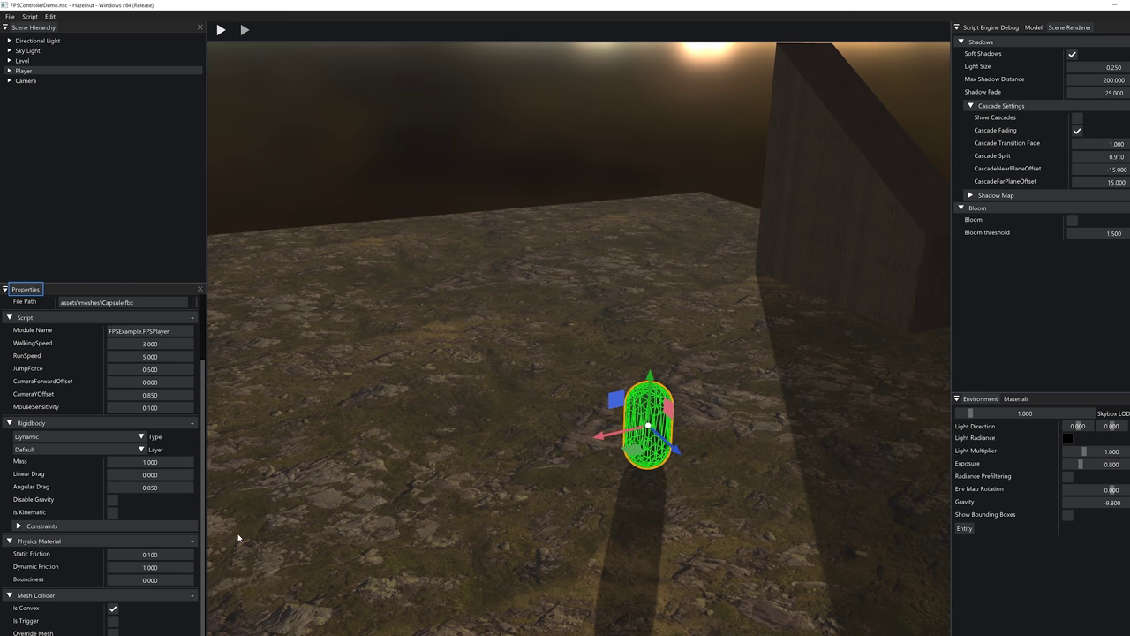
scroll(207, 494, "up", 1)
scroll(206, 493, "down", 1)
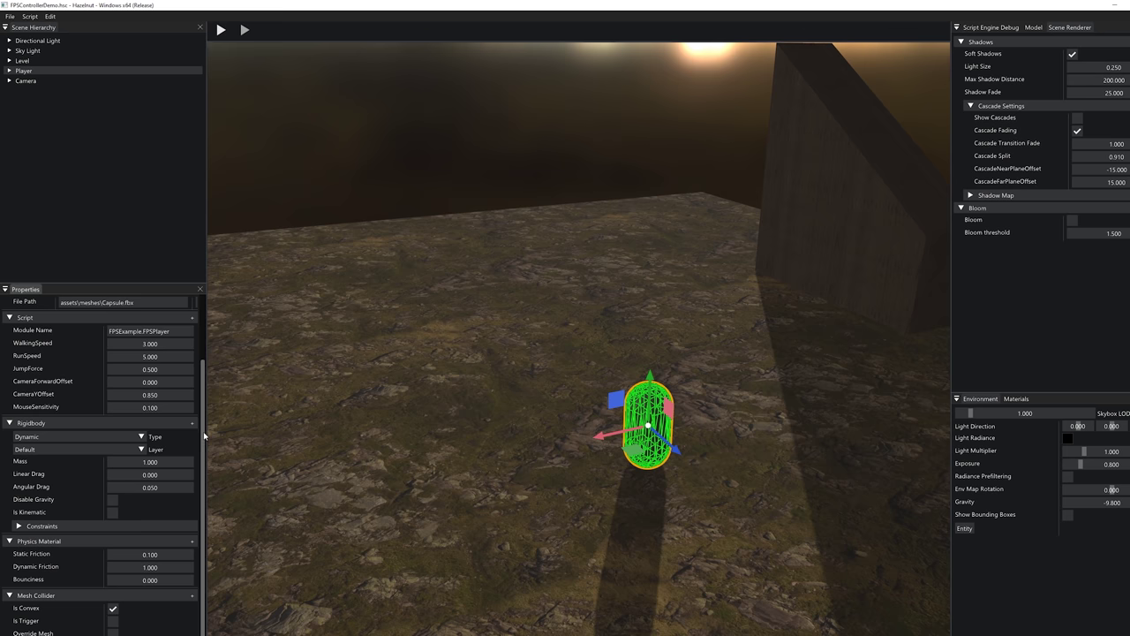
scroll(204, 436, "up", 1)
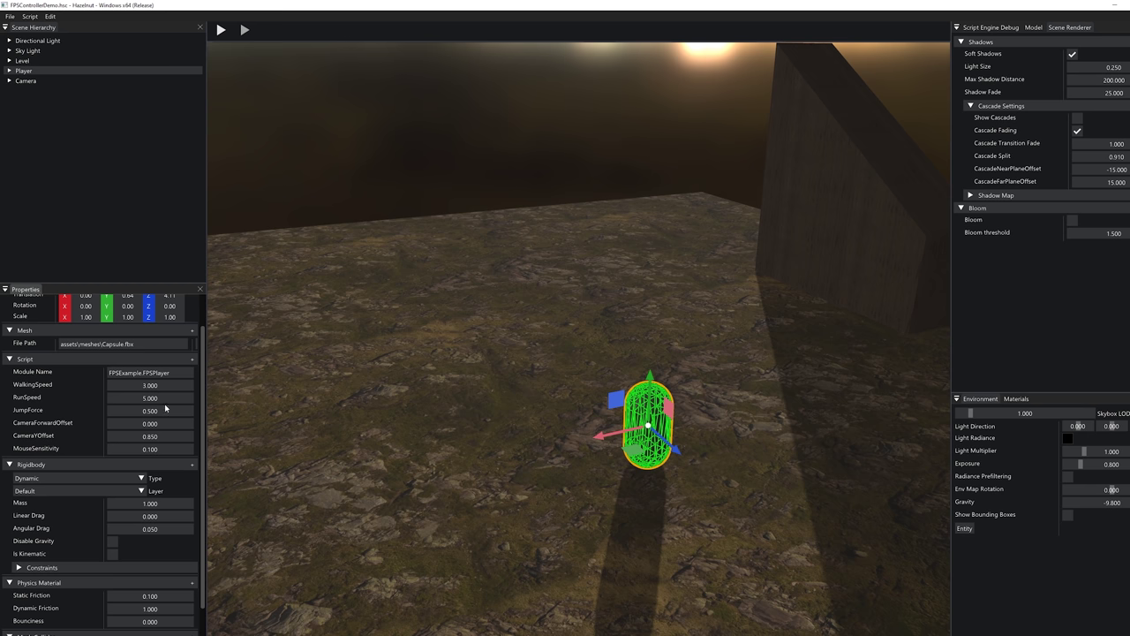
Run the scene, move the player over the boxes and up the ramp with a jump, look around, and stop playback.
left_click(221, 30)
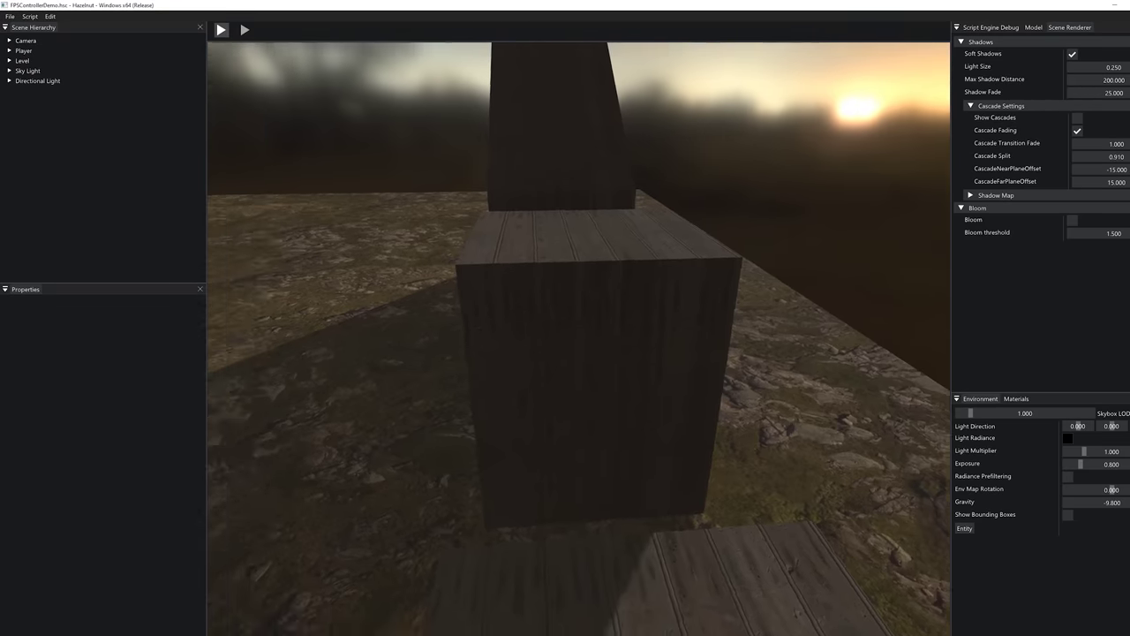
key("w")
key("space")
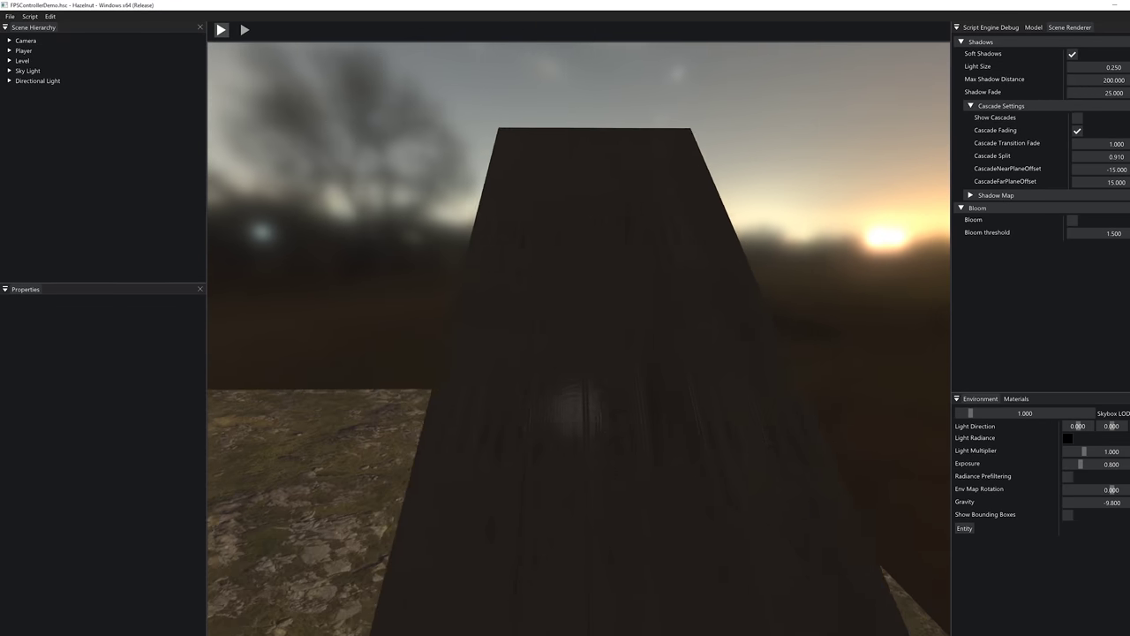
key("w")
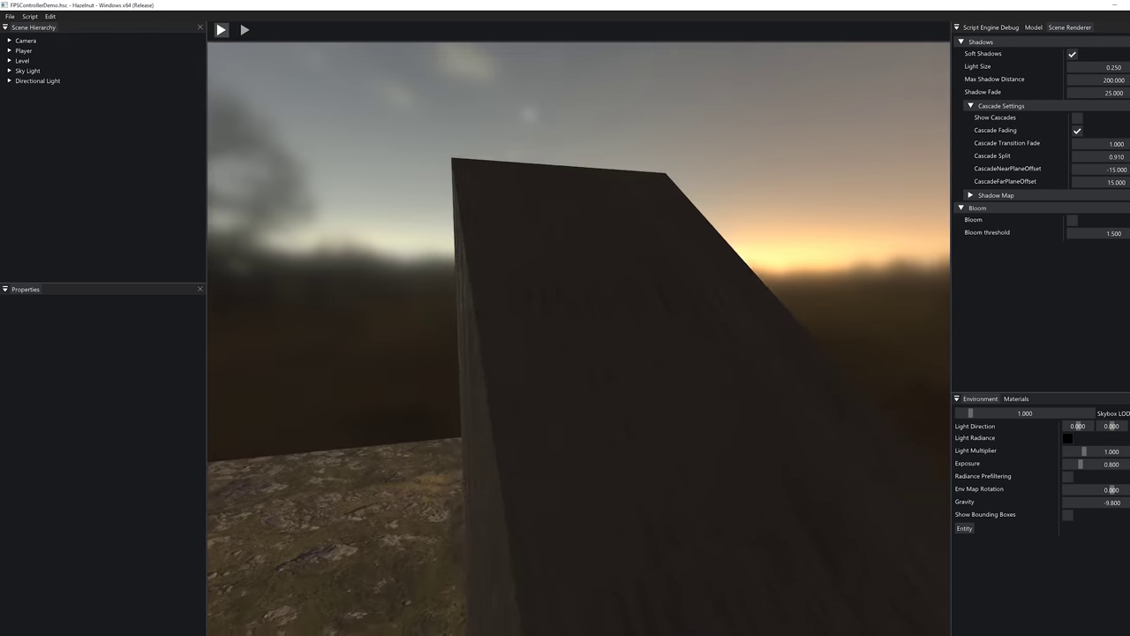
key("w")
key("w")
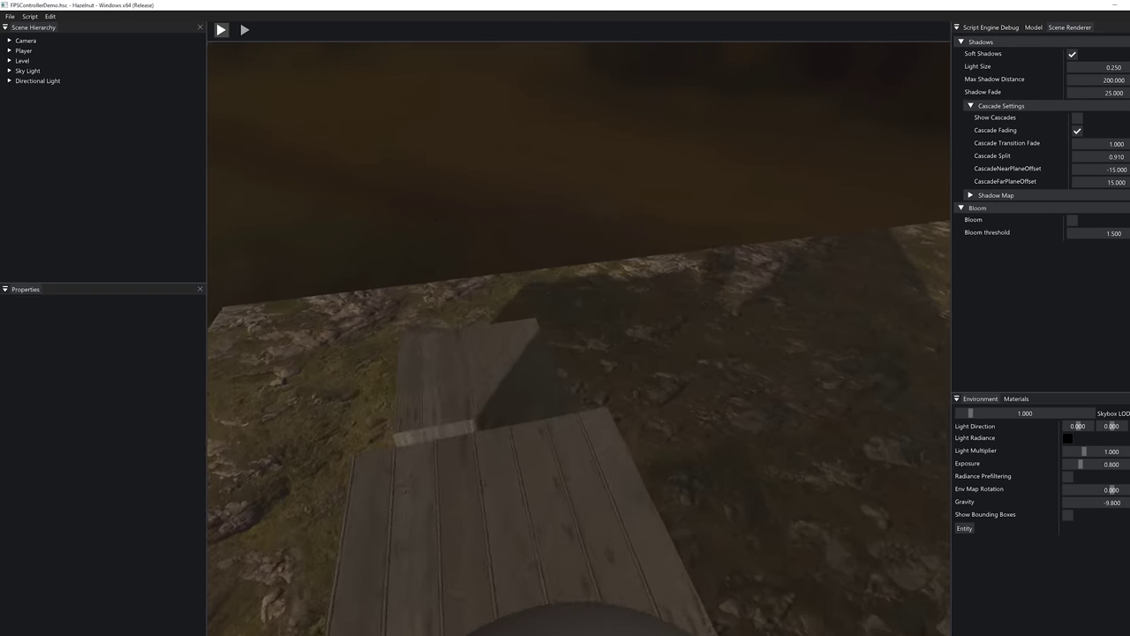
key("w")
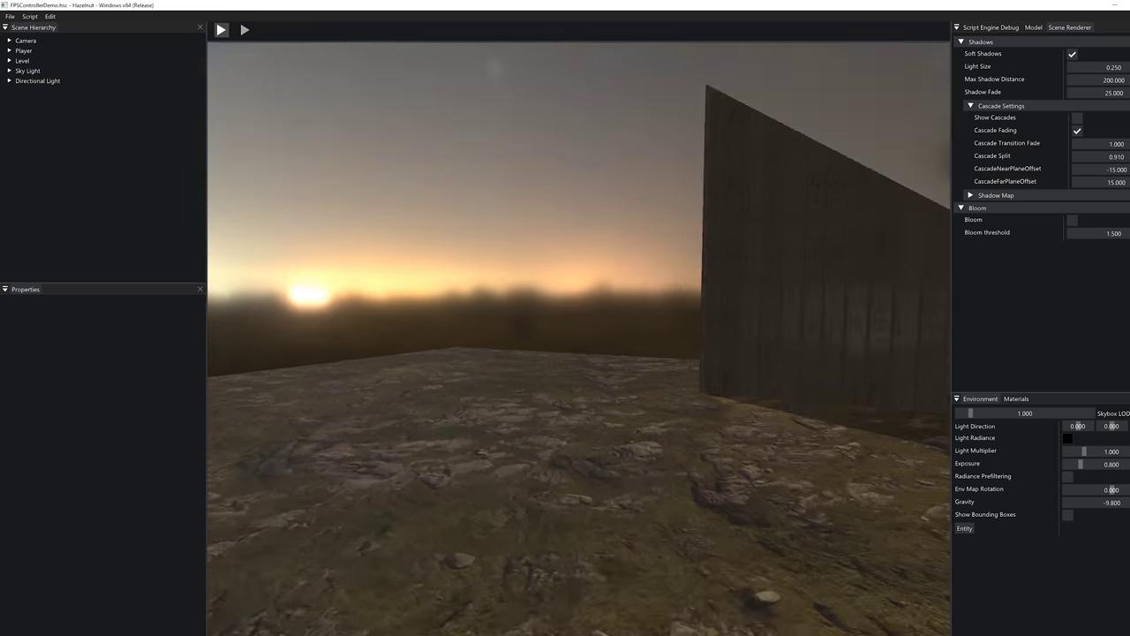
key("Escape")
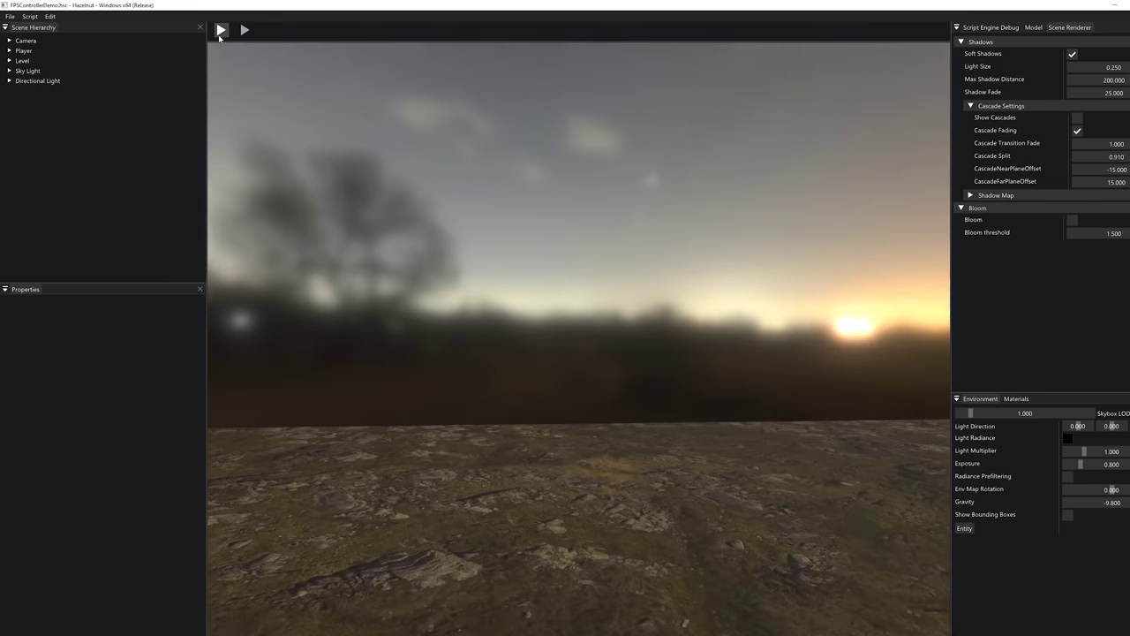
left_click(222, 30)
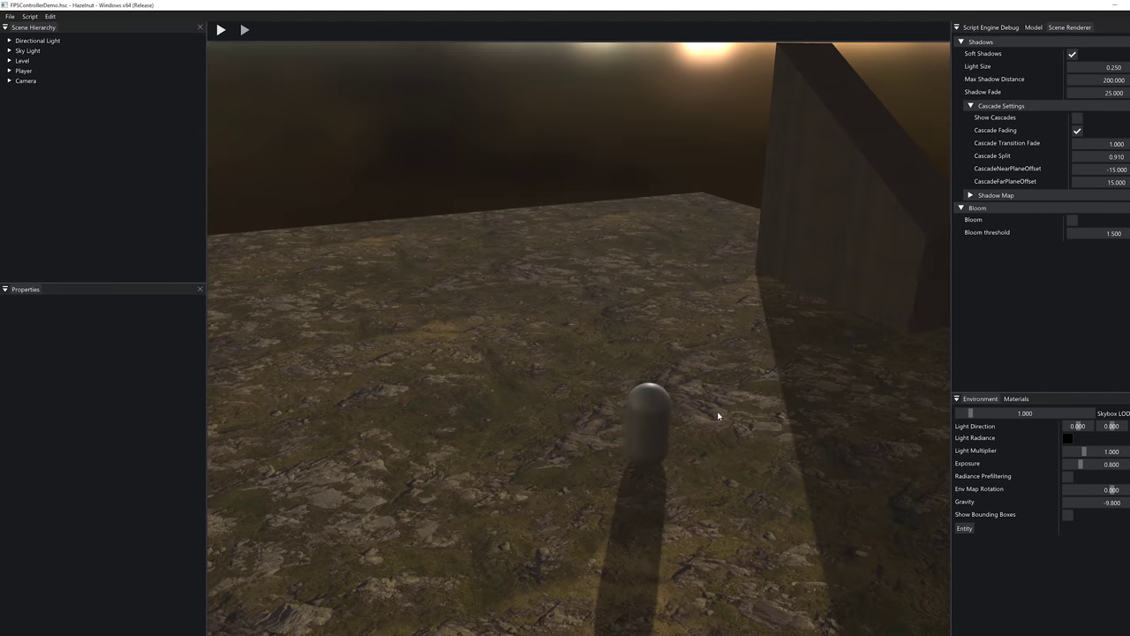
Move the Player capsule above the ramp's high end to about X 6.66, Y 7.81, Z -1.33, and run the scene.
left_click_drag(653, 386, 751, 273, "alt")
scroll(751, 273, "down", 6)
left_click(574, 382)
scroll(570, 451, "up", 6)
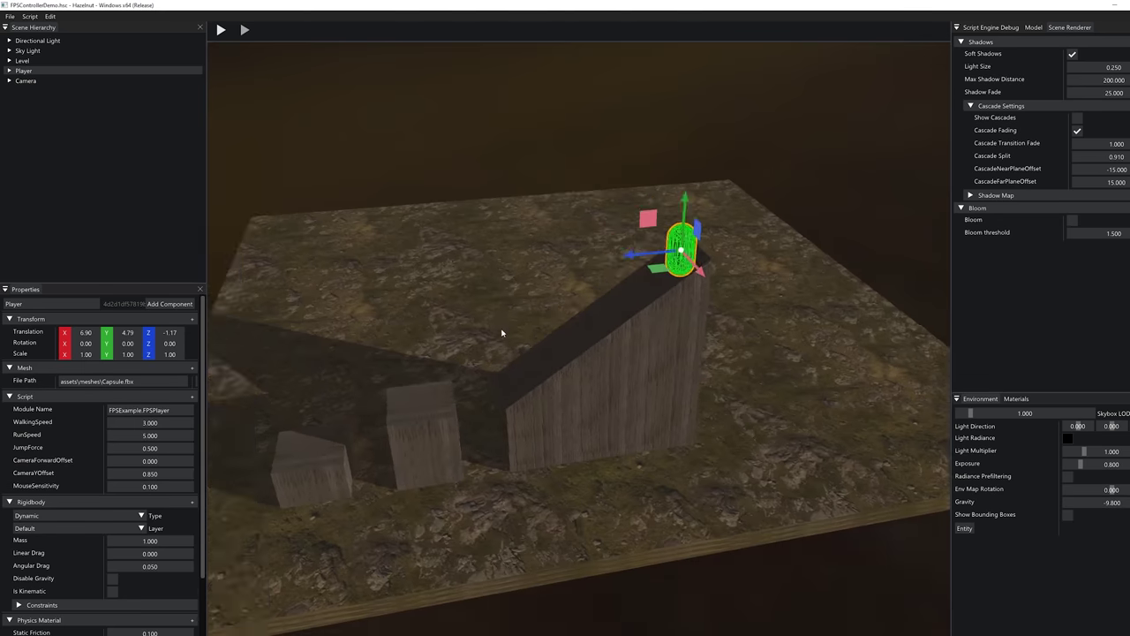
left_click_drag(501, 330, 466, 311, "alt")
left_click_drag(633, 219, 628, 314)
left_click_drag(788, 399, 548, 234)
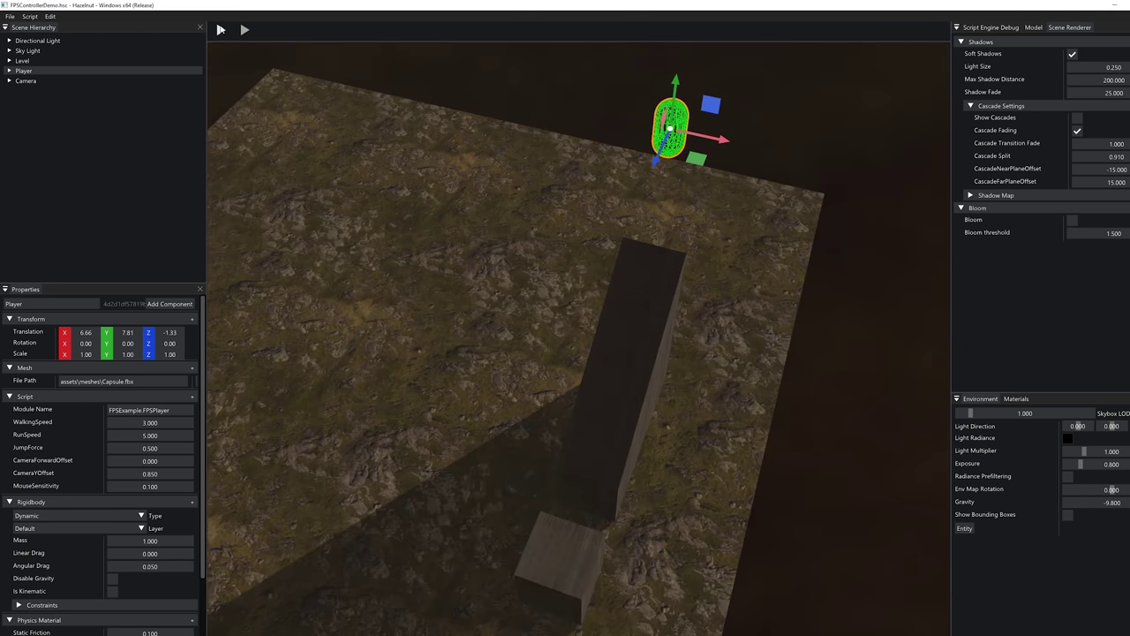
left_click(221, 30)
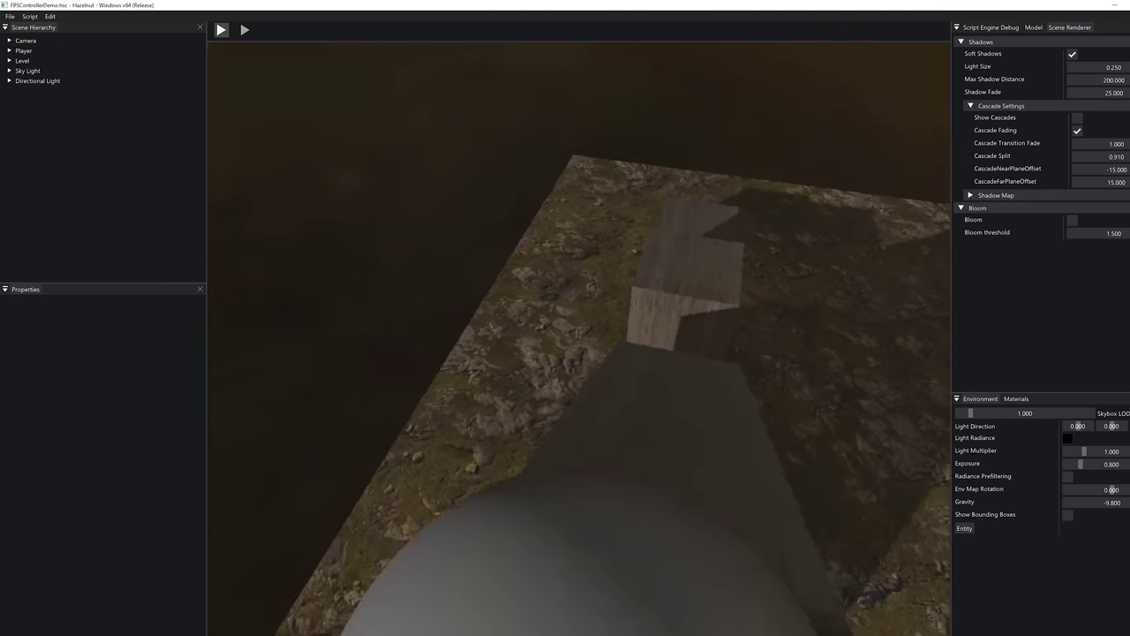
Move and jump the player off the ramp onto the ground, look around the level, and stop playback.
key("w")
key("space")
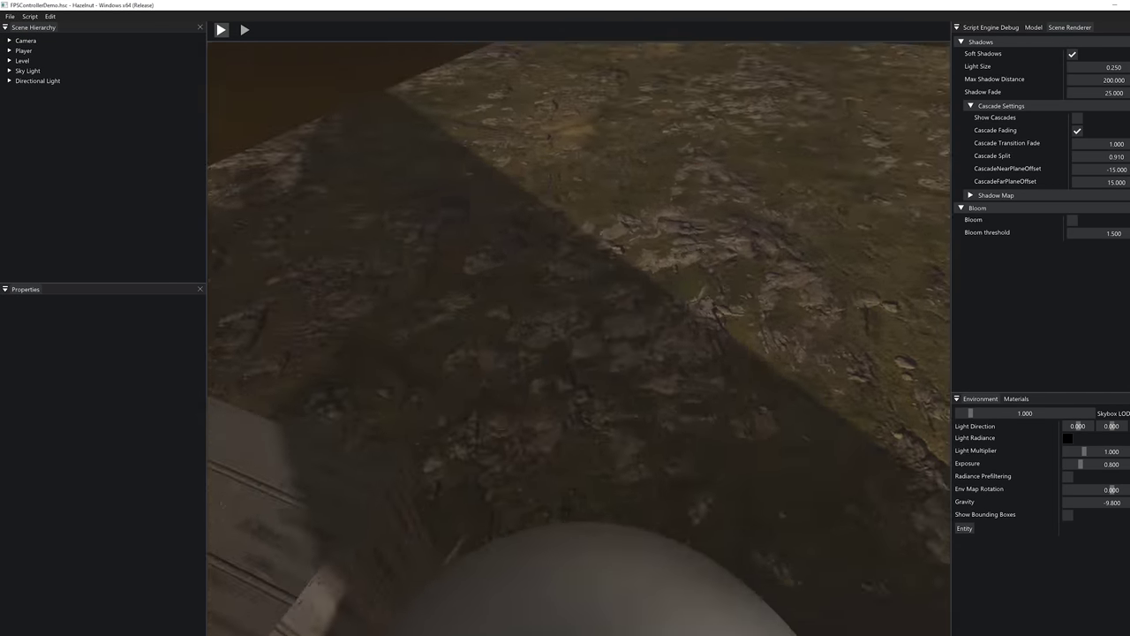
key("w")
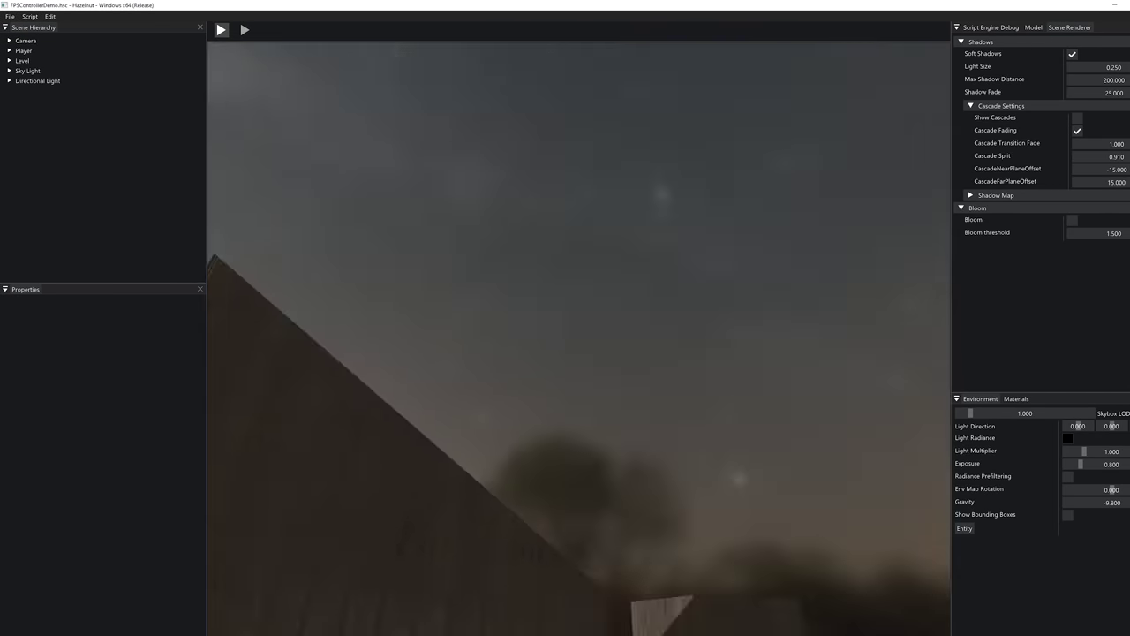
key("s")
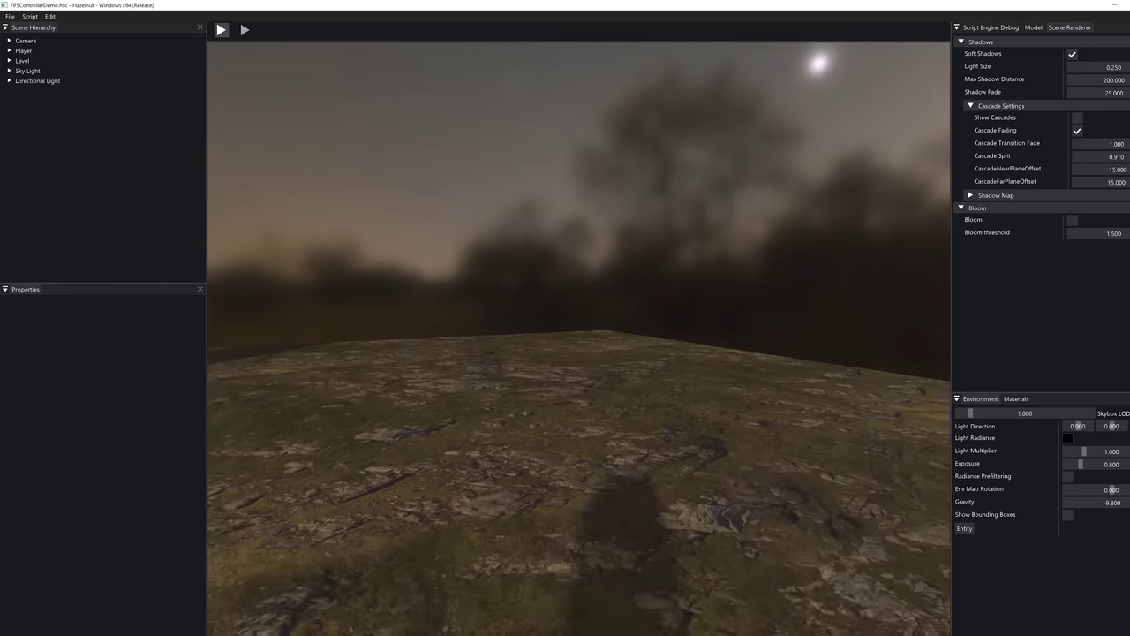
left_click(221, 29)
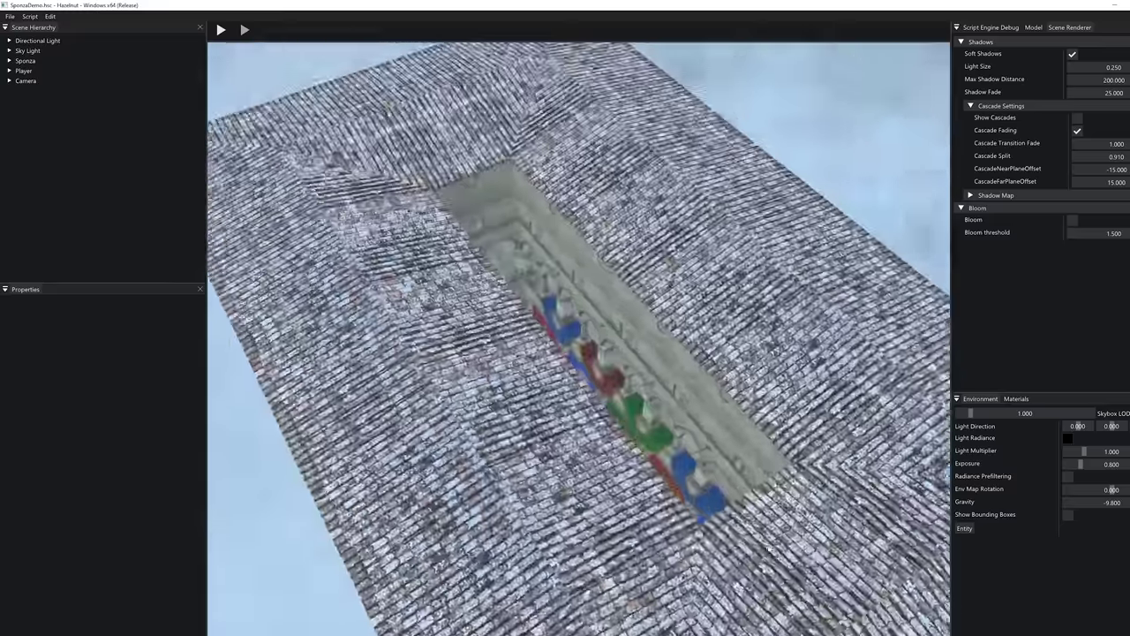
Bring the Sponza scene's upper gallery into view, select the Player capsule, and review its Script, Rigidbody, Physics Material and Capsule Collider settings.
left_click_drag(769, 548, 615, 421, "alt")
scroll(680, 525, "up", 5)
scroll(687, 430, "up", 3)
middle_click_drag(616, 421, 580, 384, "alt")
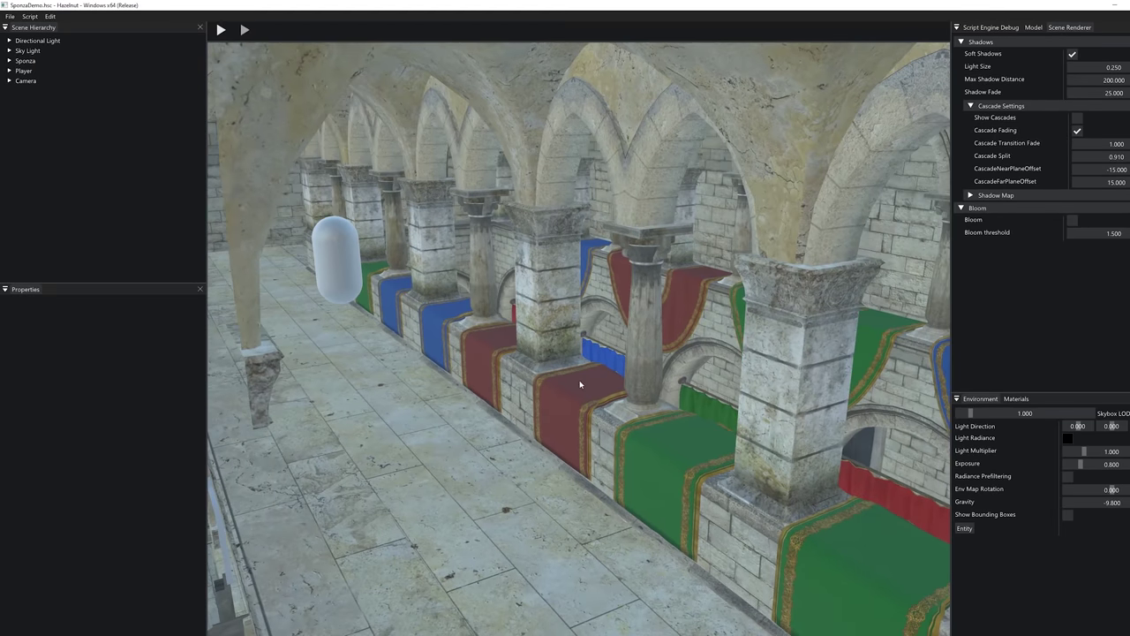
middle_click_drag(726, 387, 663, 327, "alt")
left_click_drag(664, 327, 683, 363, "alt")
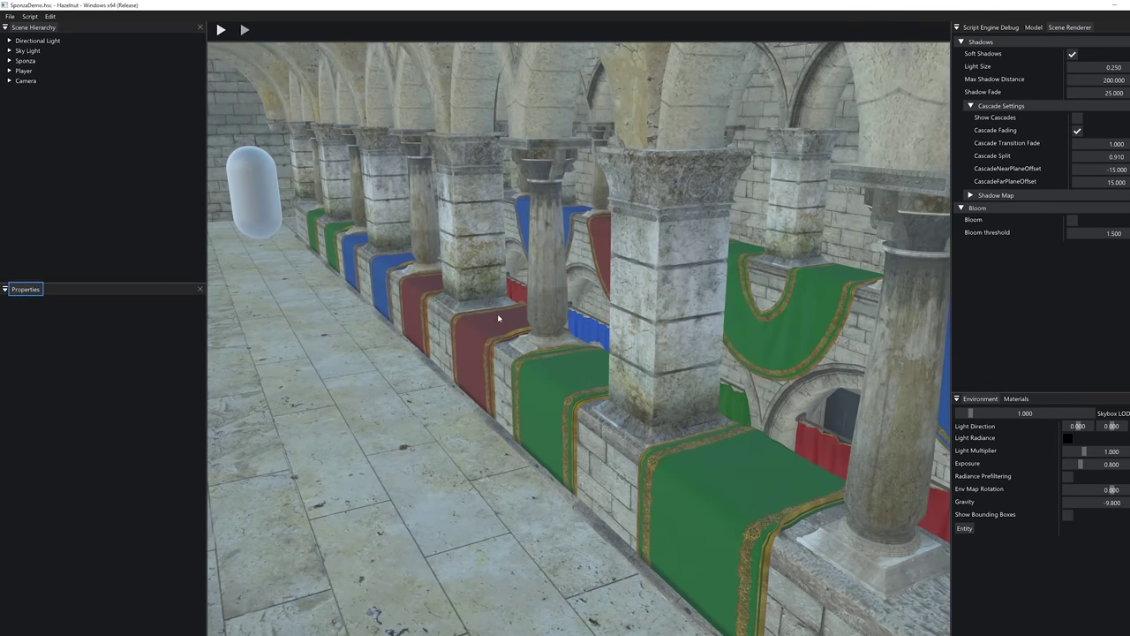
right_click_drag(497, 318, 291, 154)
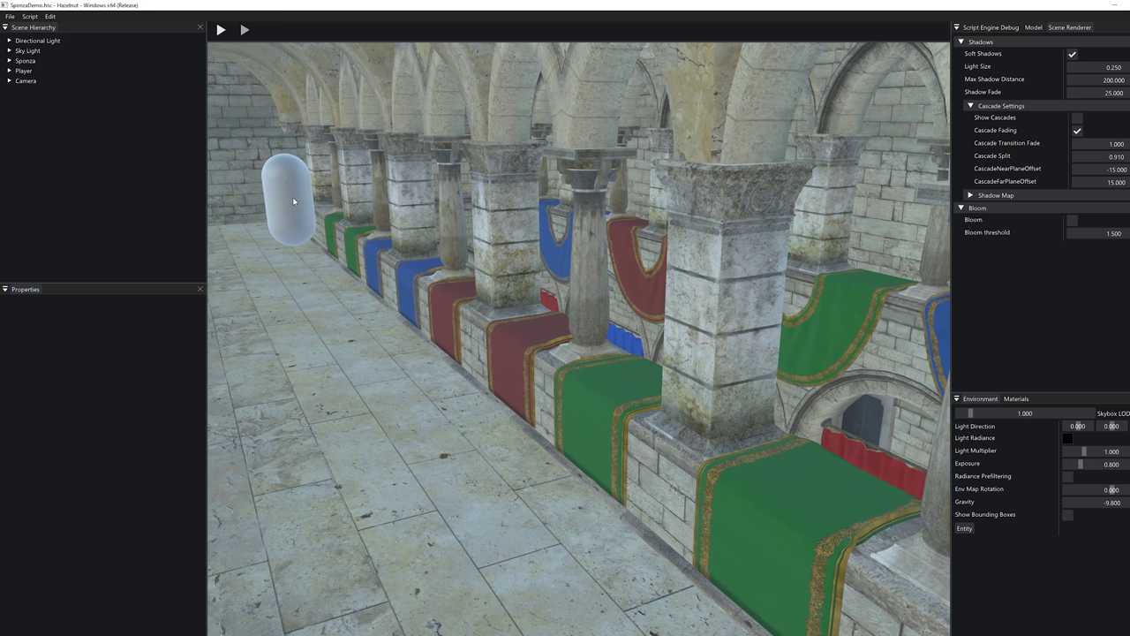
left_click(292, 201)
left_click_drag(202, 305, 205, 533)
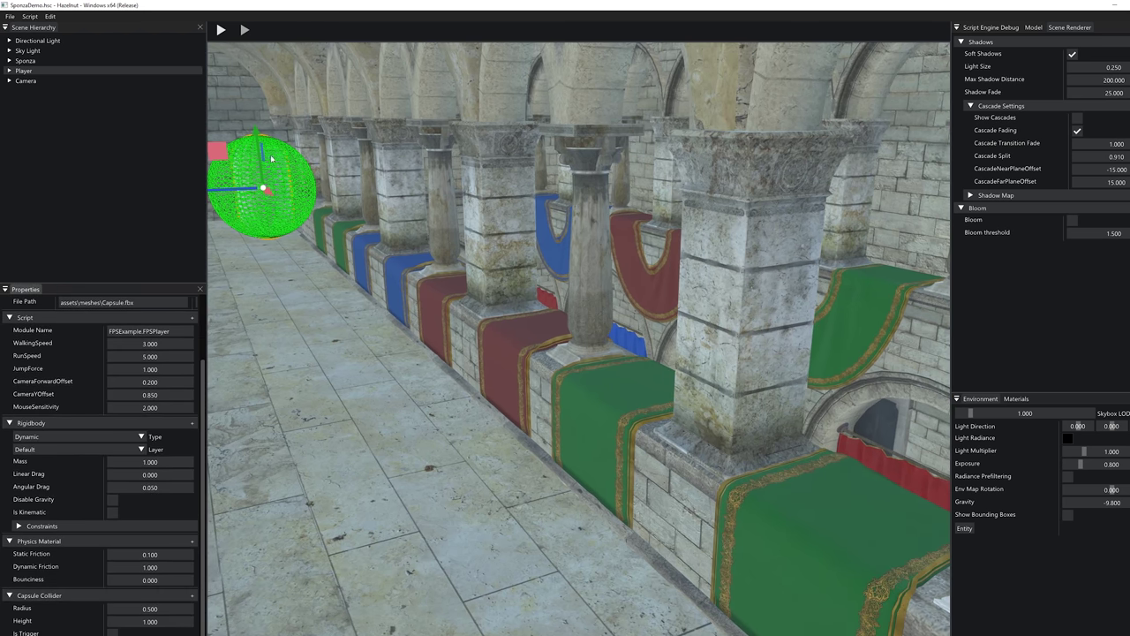
Examine the Player's collider outline from several angles along the gallery and look over the Sponza courtyard.
middle_click_drag(258, 152, 268, 187, "alt")
left_click_drag(314, 250, 298, 192, "alt")
middle_click_drag(298, 192, 532, 278, "alt")
left_click_drag(532, 278, 482, 214, "alt")
right_click_drag(484, 213, 436, 86)
right_click_drag(481, 366, 384, 363)
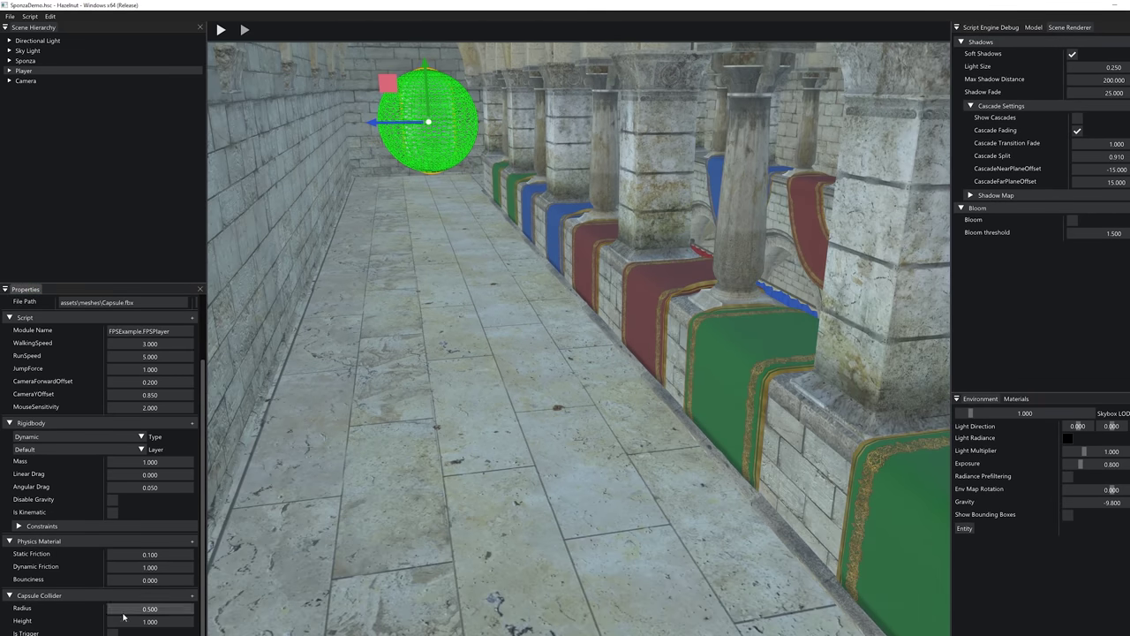
right_click_drag(349, 456, 528, 322)
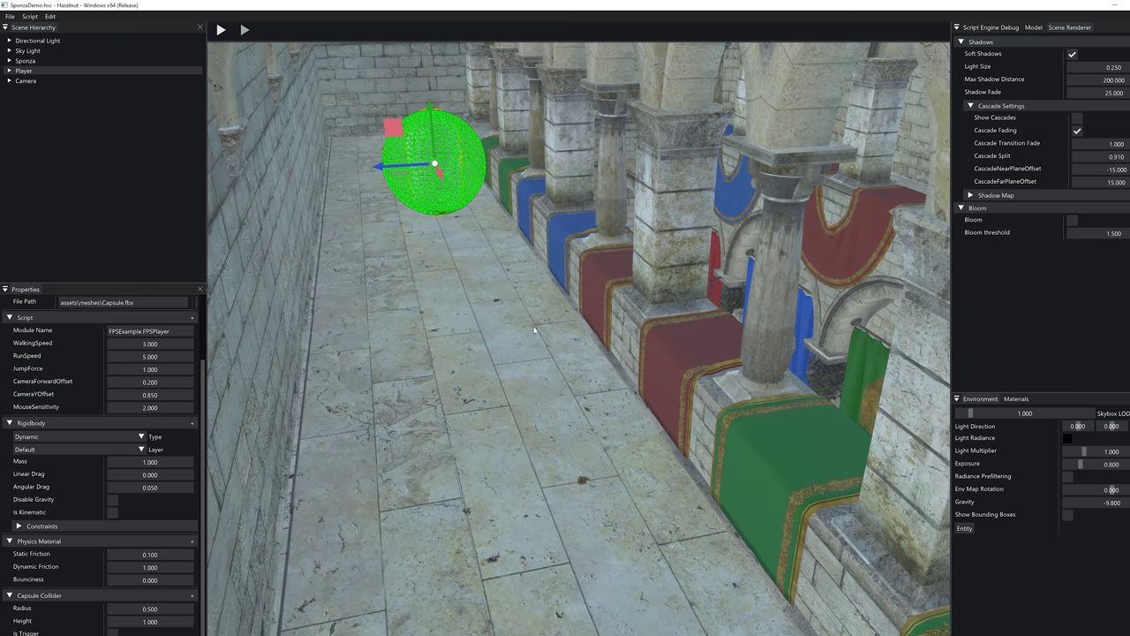
right_click_drag(593, 375, 654, 422)
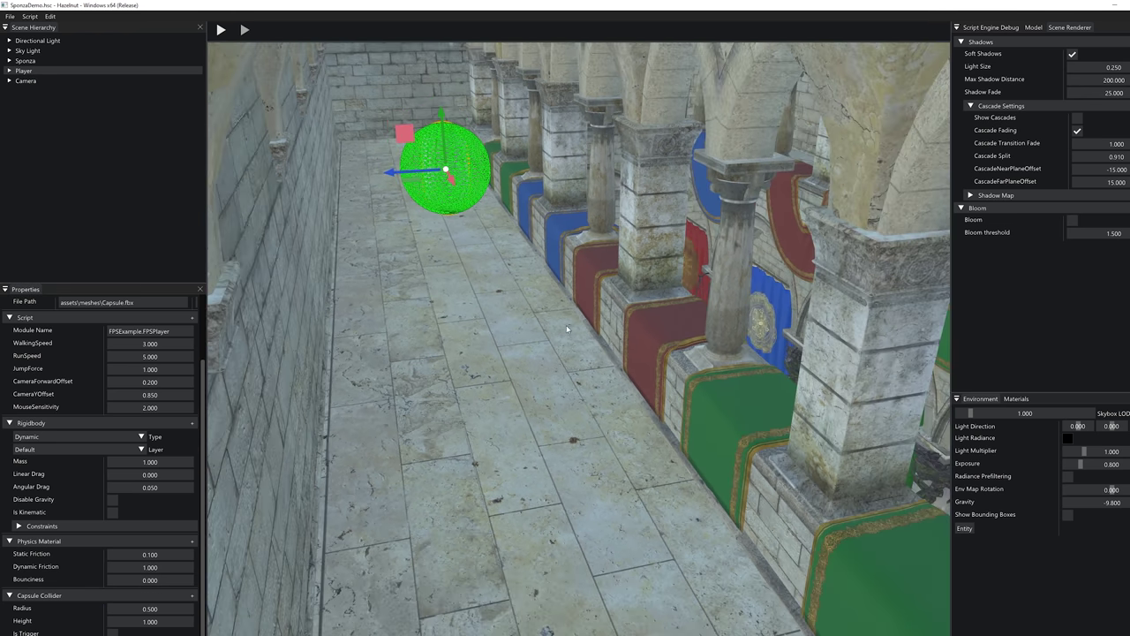
left_click_drag(774, 332, 30, 20, "alt")
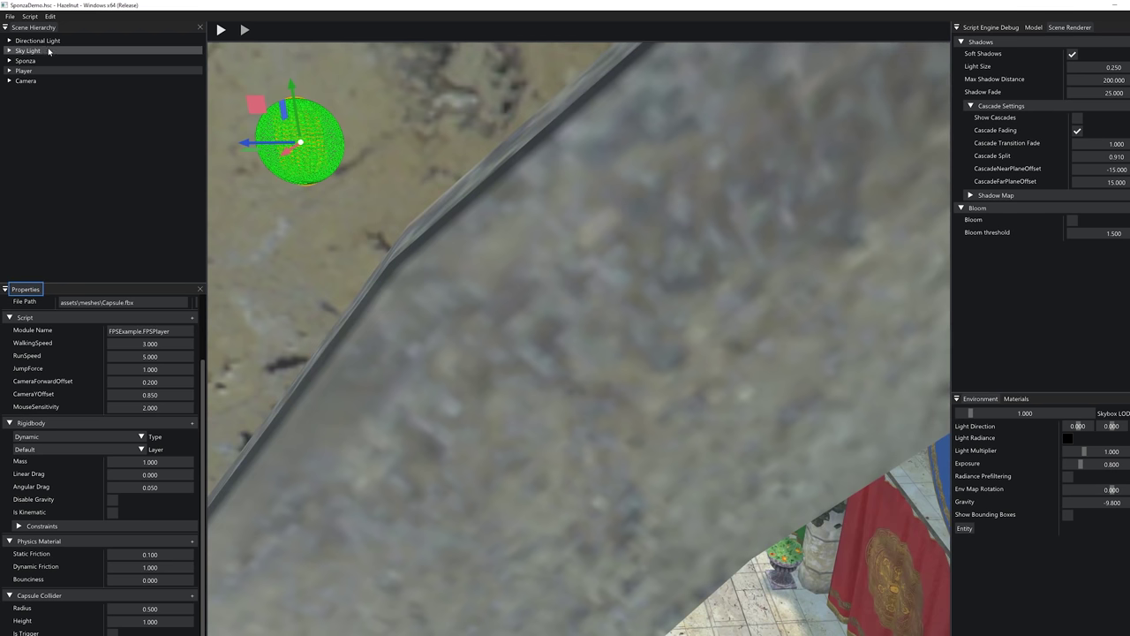
left_click_drag(413, 321, 602, 323, "alt")
right_click_drag(602, 323, 316, 522, "alt")
left_click_drag(316, 522, 378, 245, "alt")
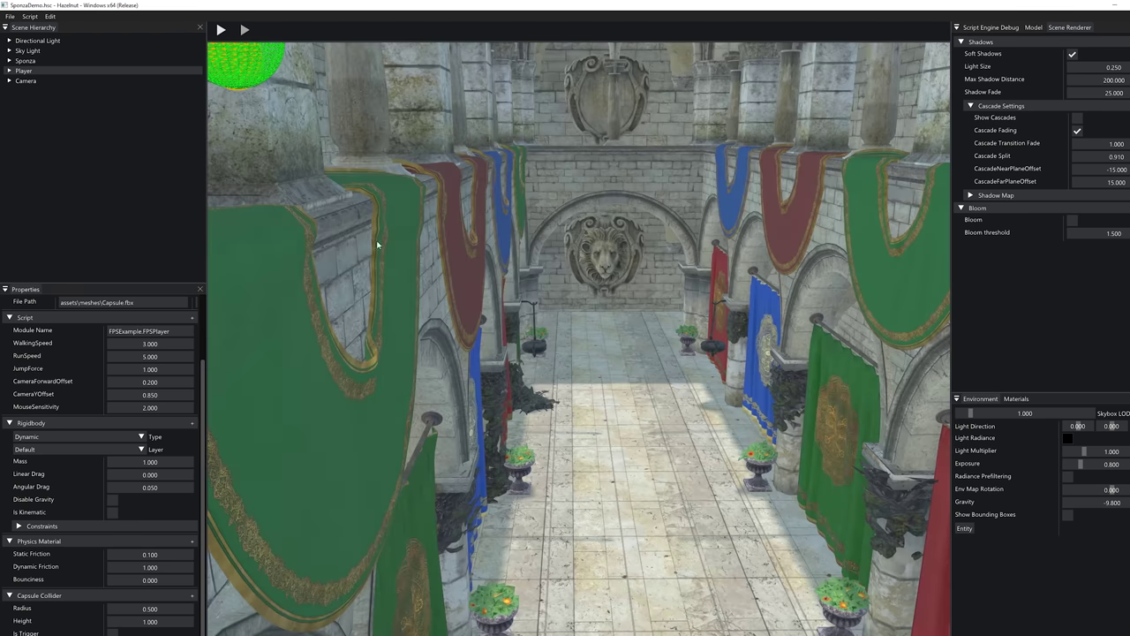
Compare the Camera's Transform and Camera components with the Player's Script, Rigidbody, Physics Material and Capsule Collider components.
left_click(26, 81)
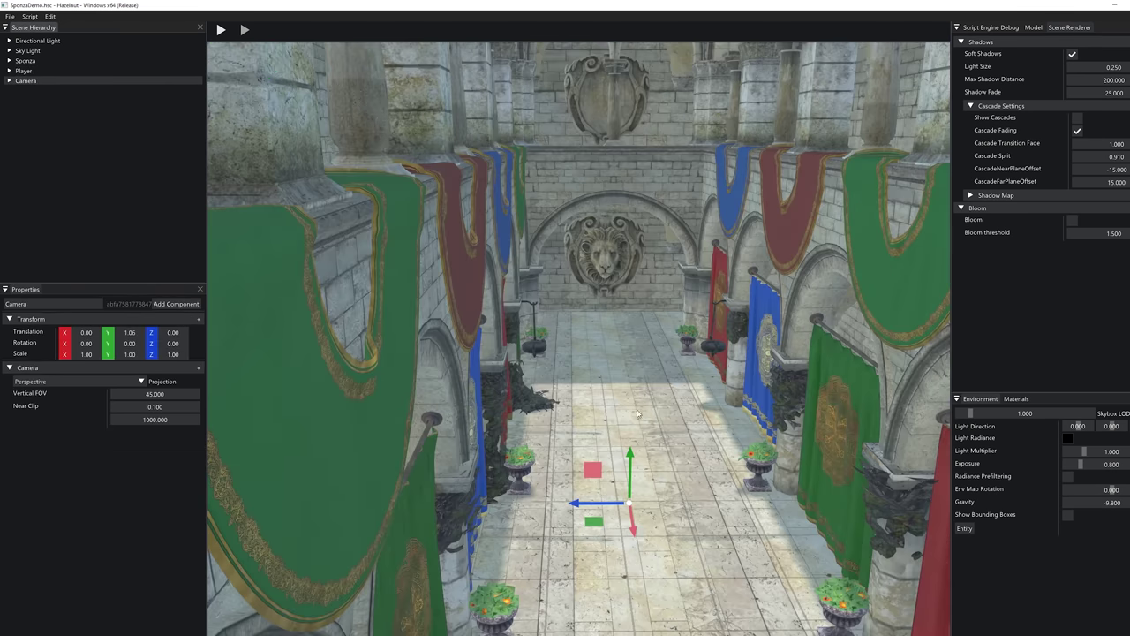
left_click_drag(638, 412, 624, 428, "alt")
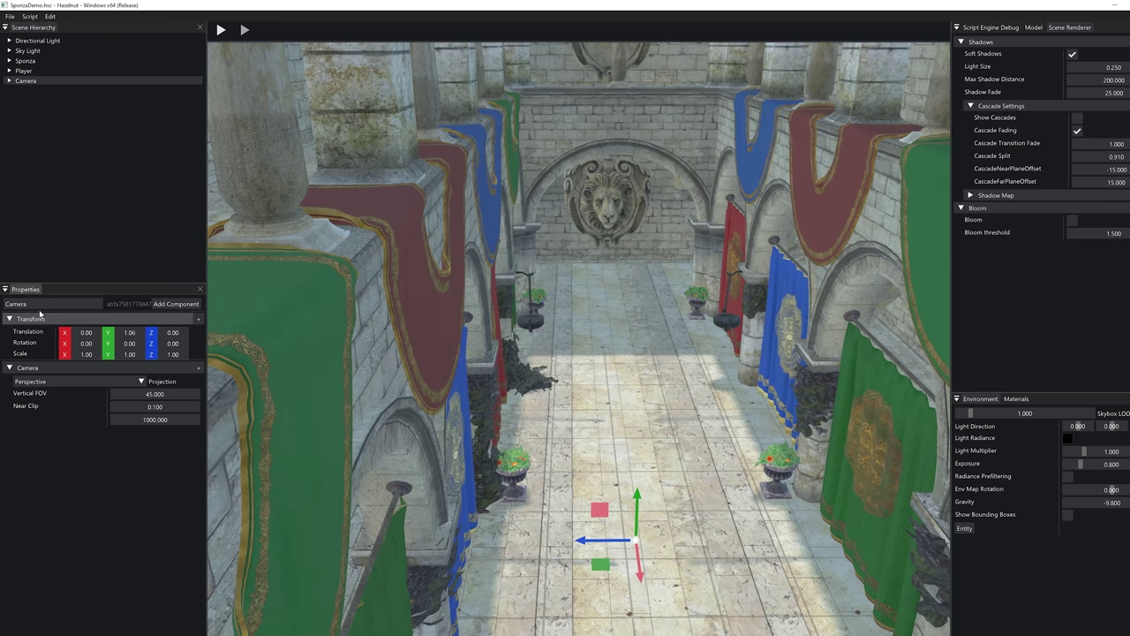
left_click_drag(31, 305, 1, 308)
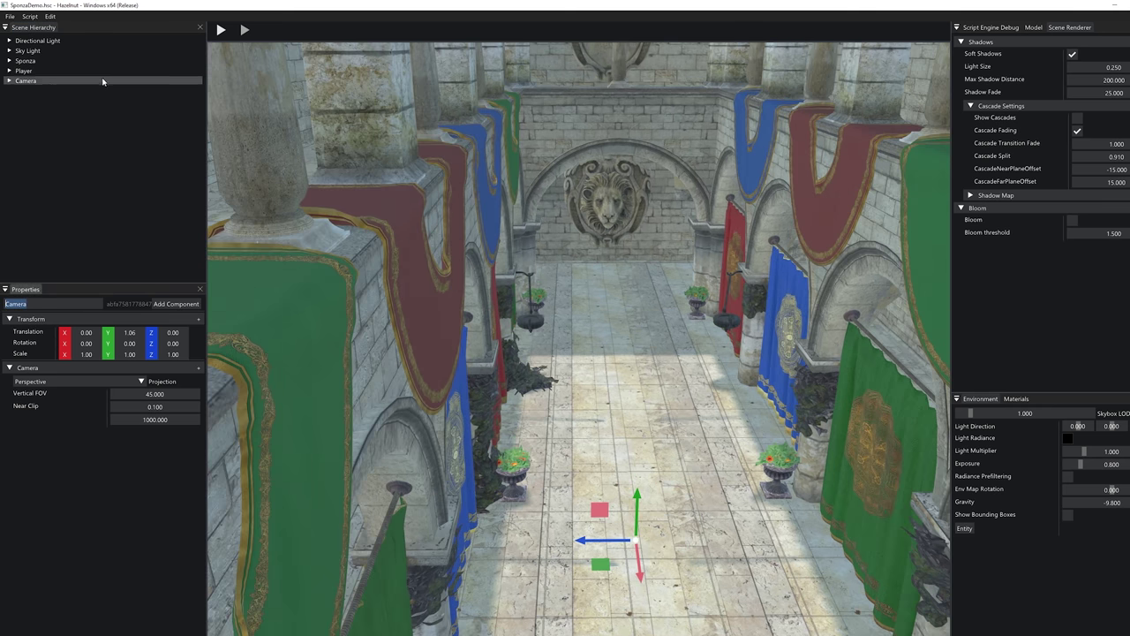
left_click(35, 70)
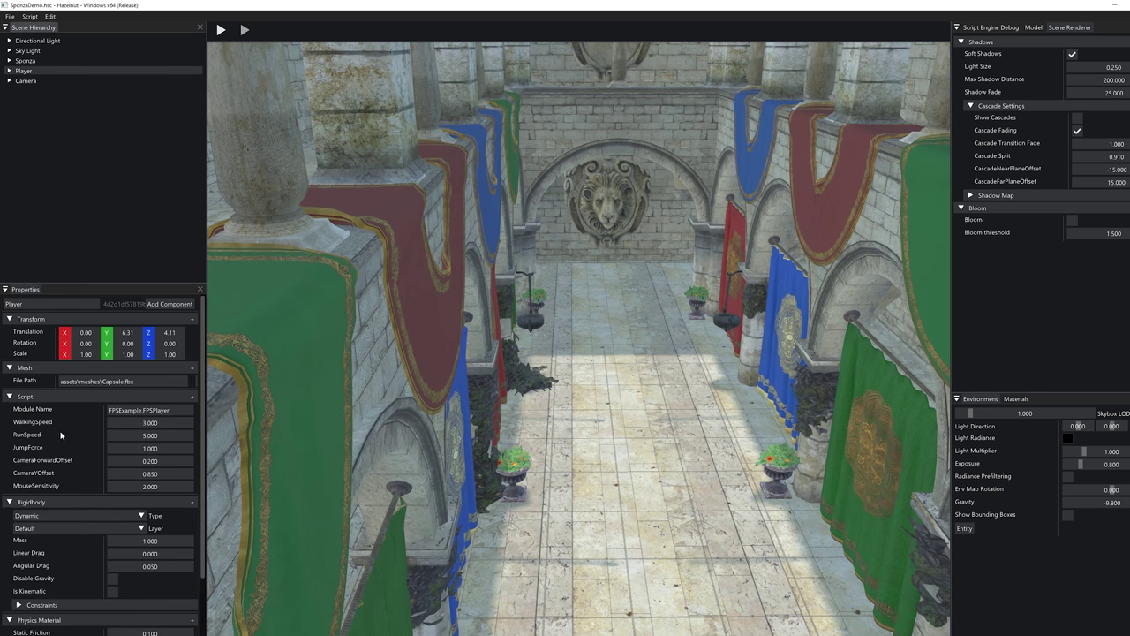
left_click(35, 80)
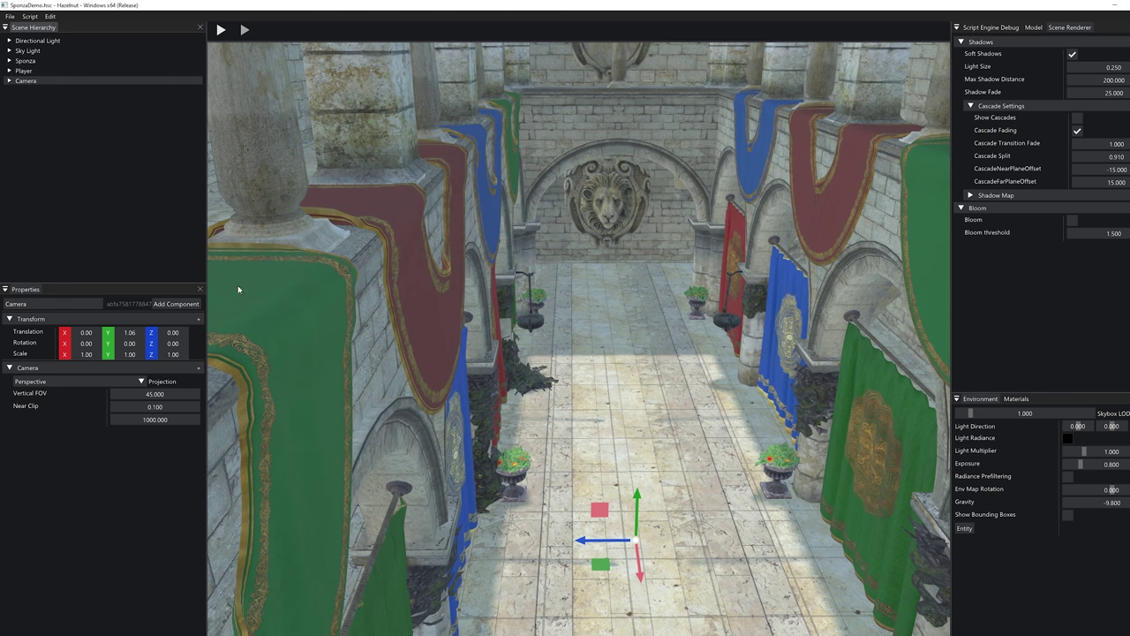
left_click(53, 70)
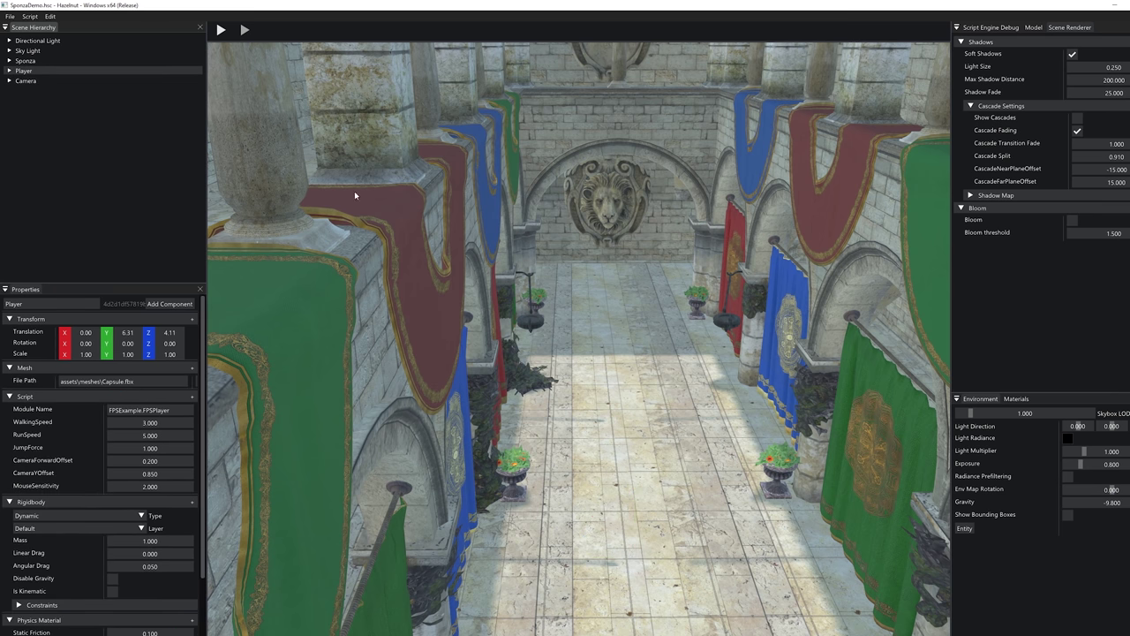
left_click_drag(203, 417, 203, 480)
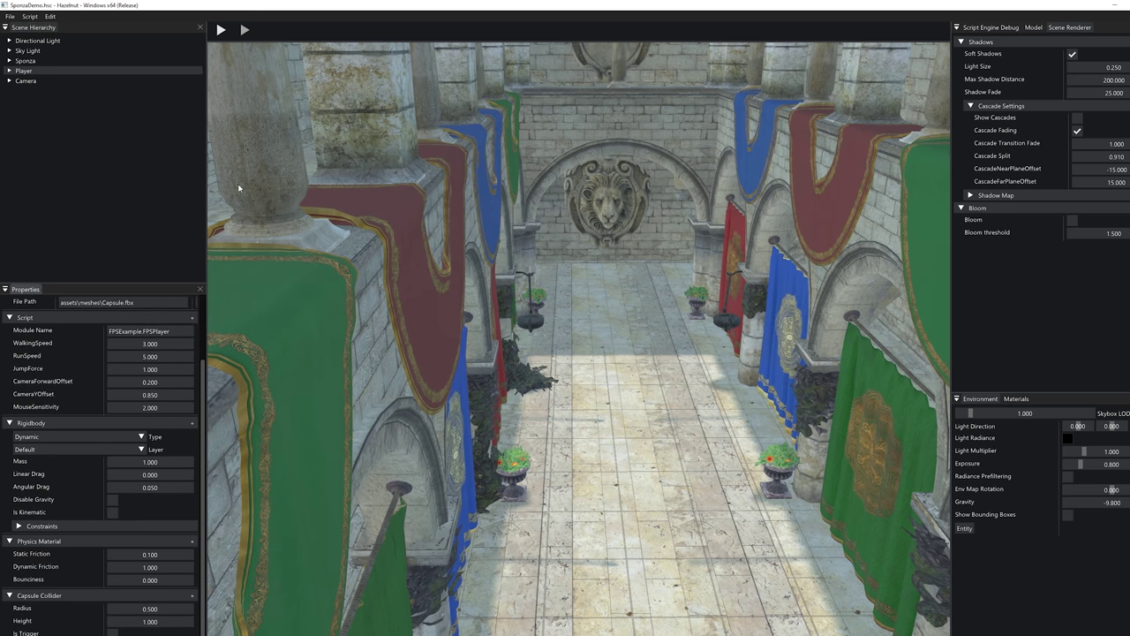
Run the Sponza scene, walk the player forward briefly, release the cursor, and stop playback.
left_click(221, 29)
key("w")
key("Escape")
left_click(220, 29)
Set the Camera's Vertical FOV to 65.
left_click(46, 81)
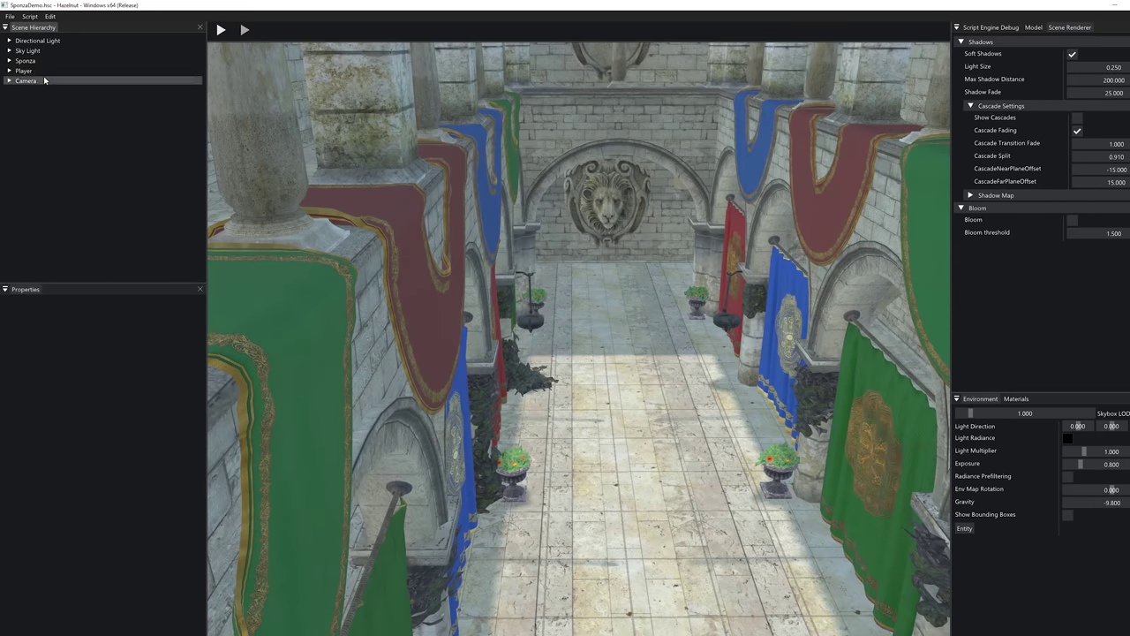
double_click(147, 394)
type("65")
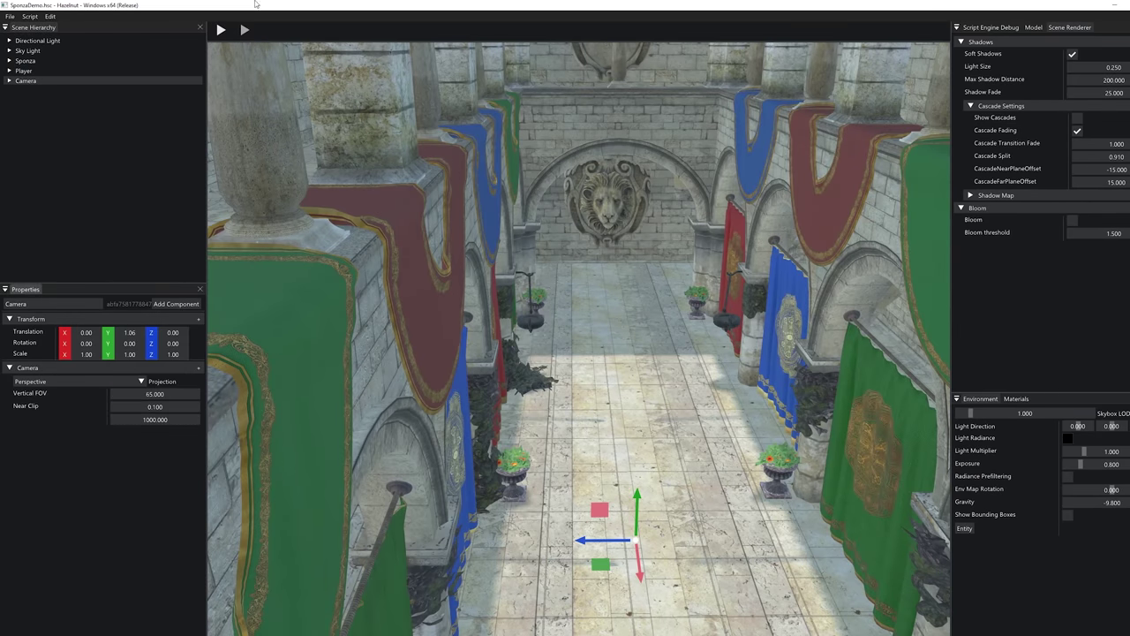
Run the Sponza scene, walk the player along the gallery, jump over the ledge into the courtyard, and walk along its floor.
left_click(220, 29)
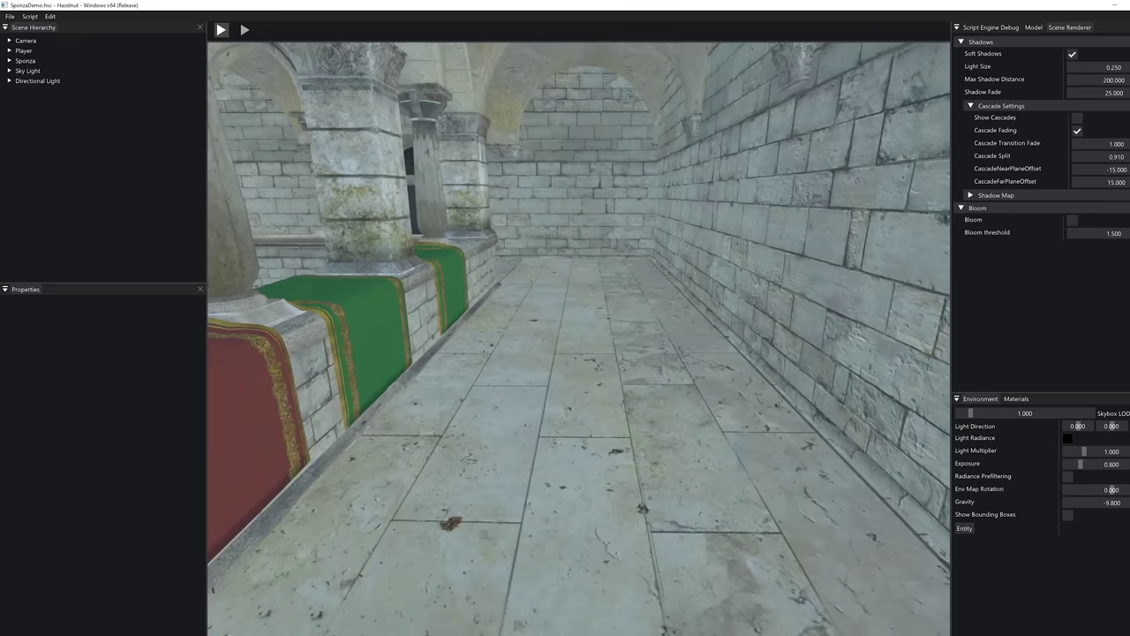
key("w")
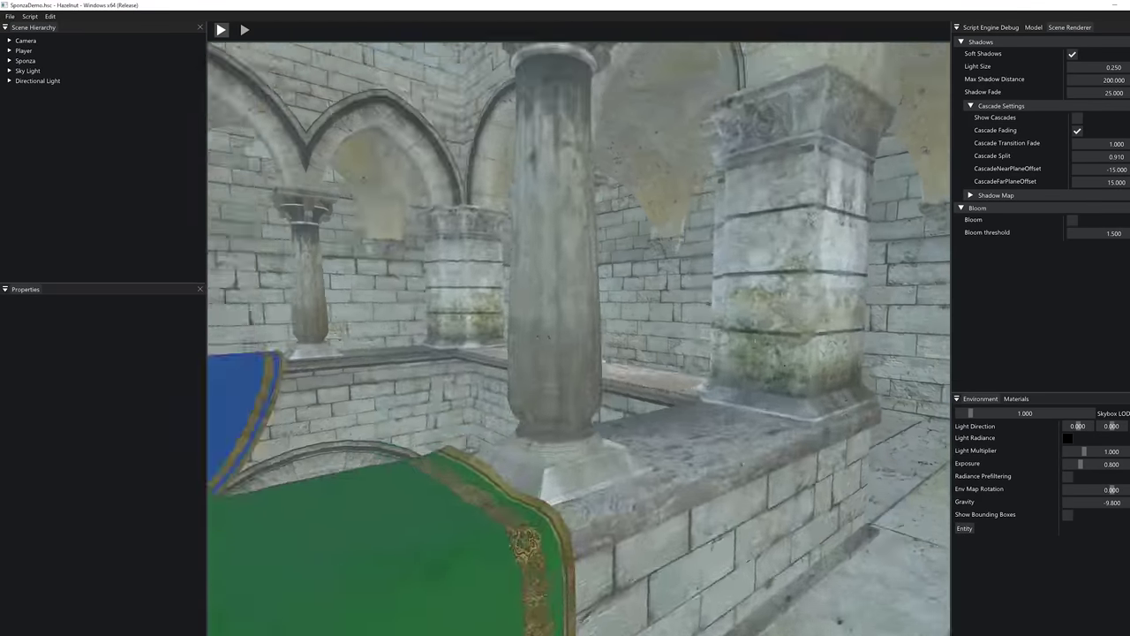
key("w")
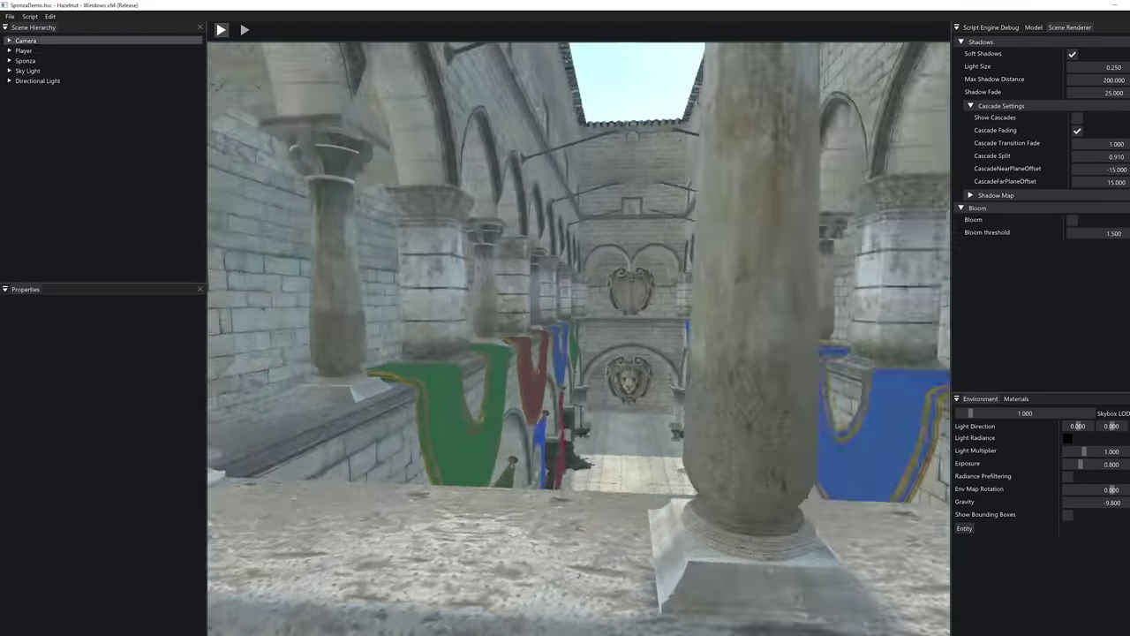
key("w")
key("space")
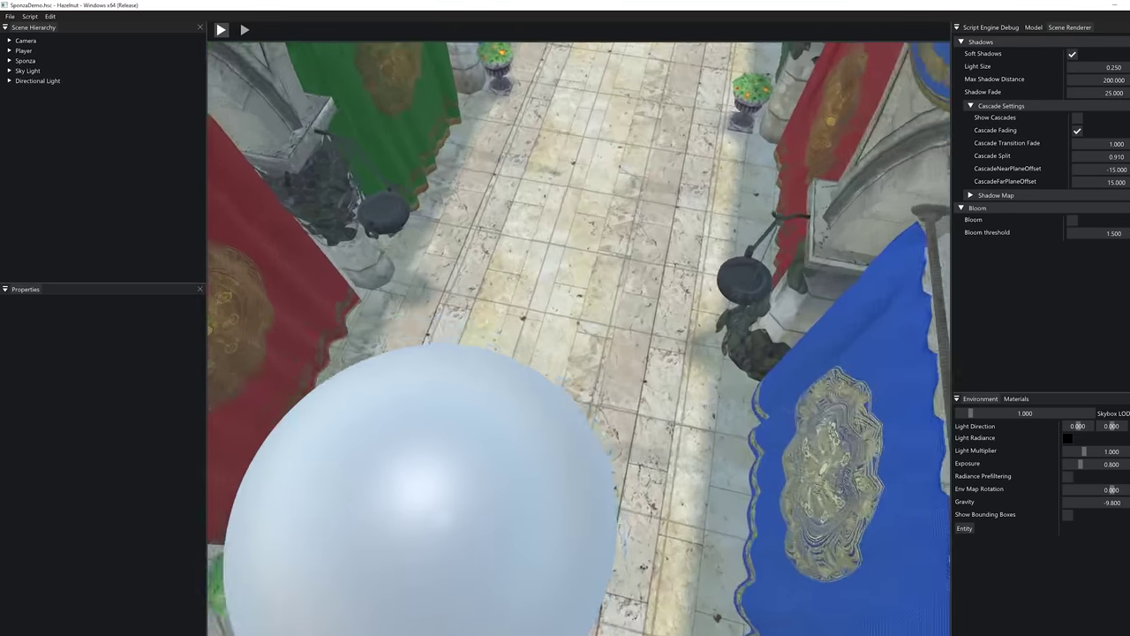
key("w")
key("w")
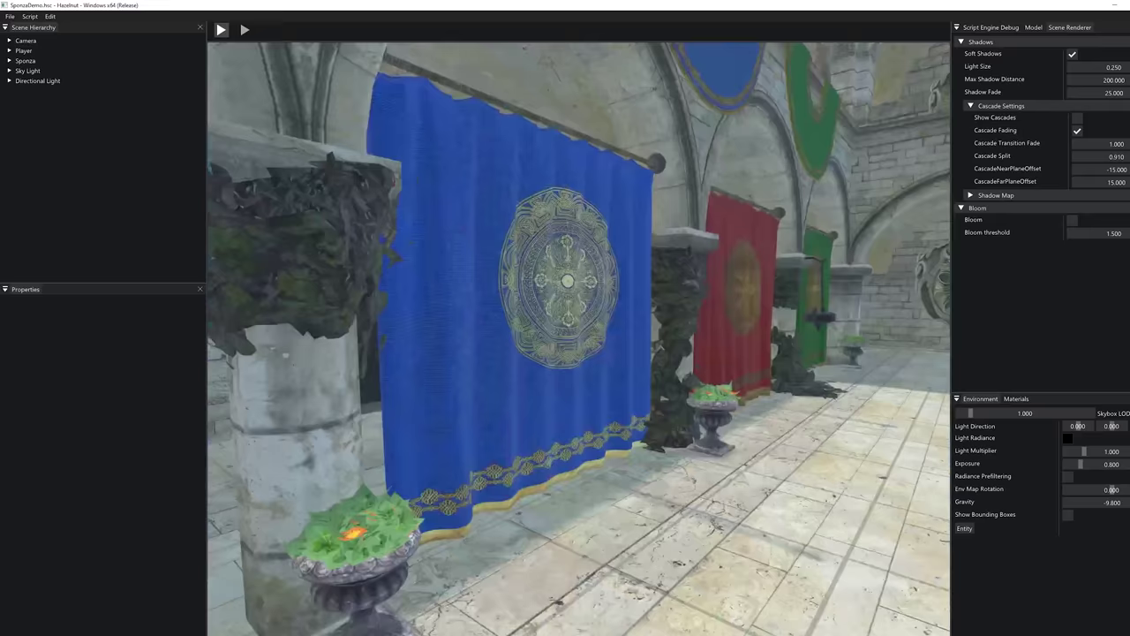